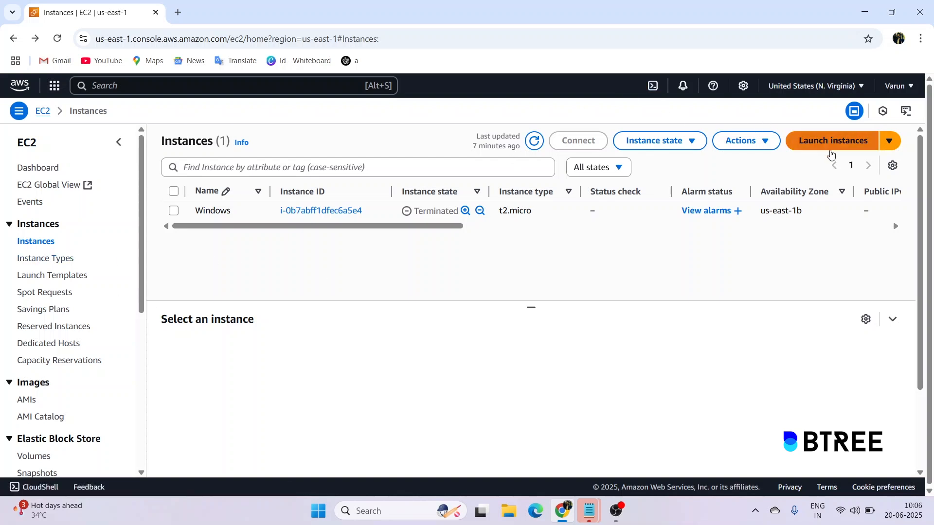
# From the Instances list, open the Launch an instance page.
pyautogui.click(831, 148)
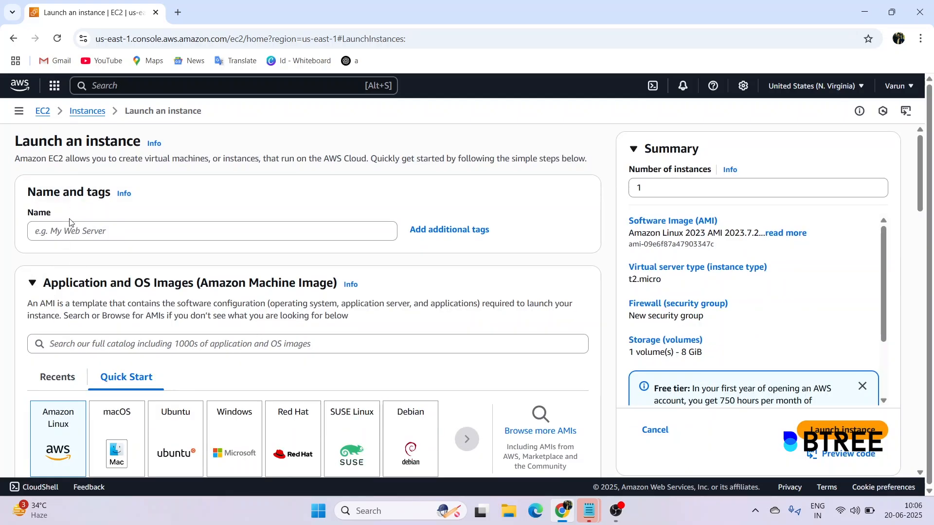
# Name the new instance 'Microsoft windows 1'.
pyautogui.click(65, 238)
pyautogui.write('Micr')
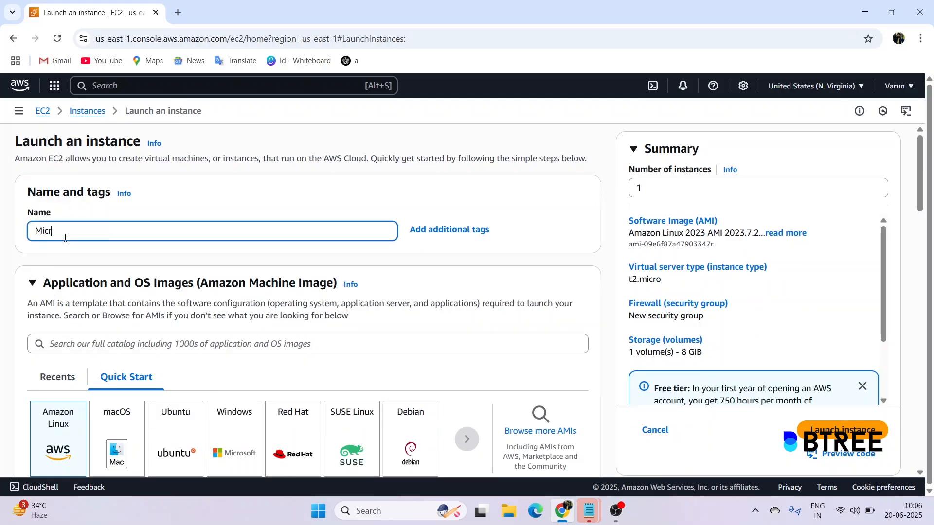
pyautogui.write('osoft windows 1')
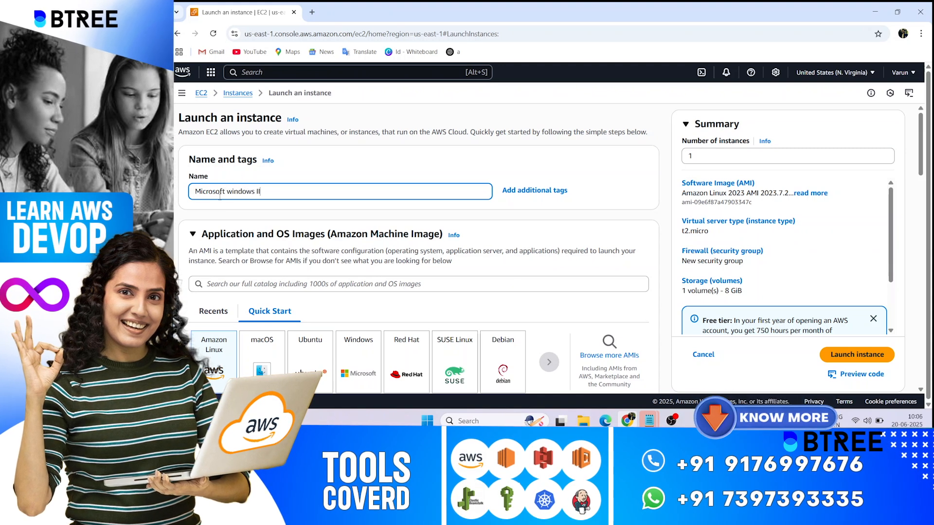
pyautogui.scroll(-3, 364, 212)
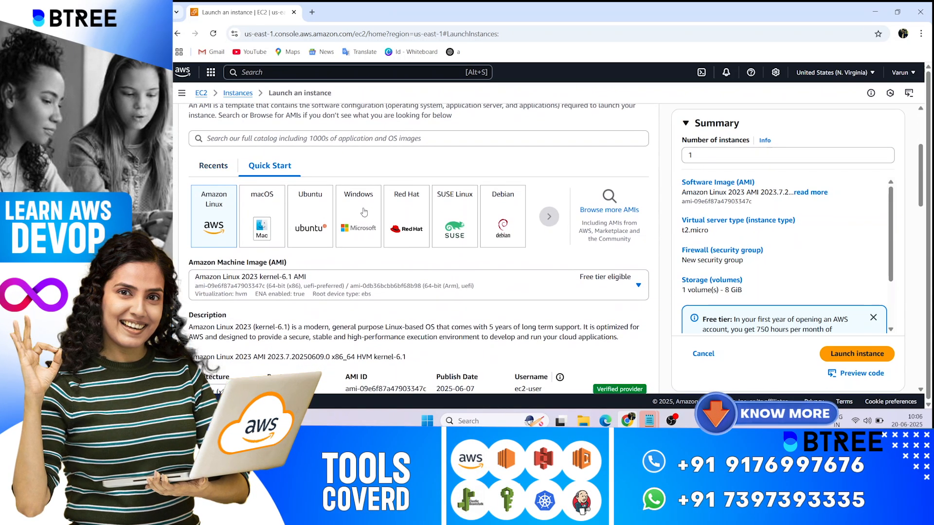
# Choose the Microsoft Windows Server 2019 Base AMI from the Windows Quick Start images.
pyautogui.click(364, 212)
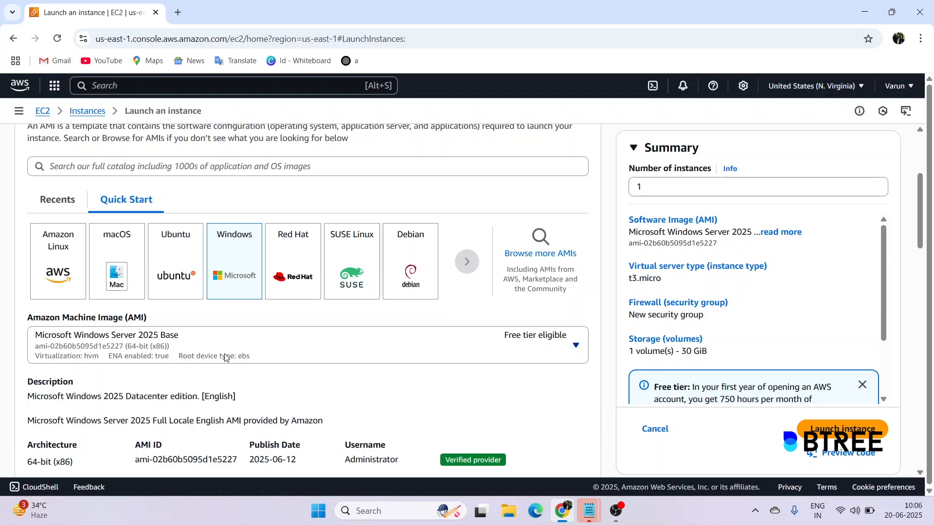
pyautogui.click(225, 358)
pyautogui.scroll(-3, 271, 244)
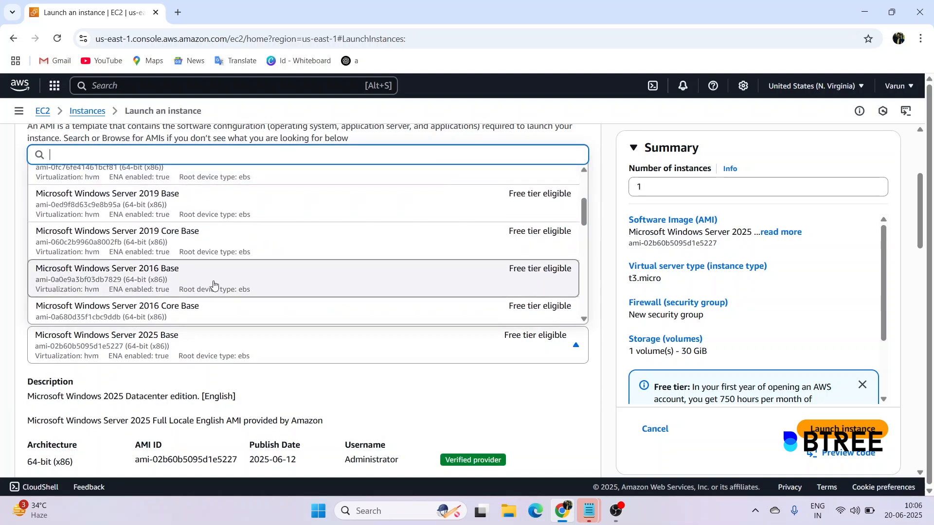
pyautogui.click(257, 203)
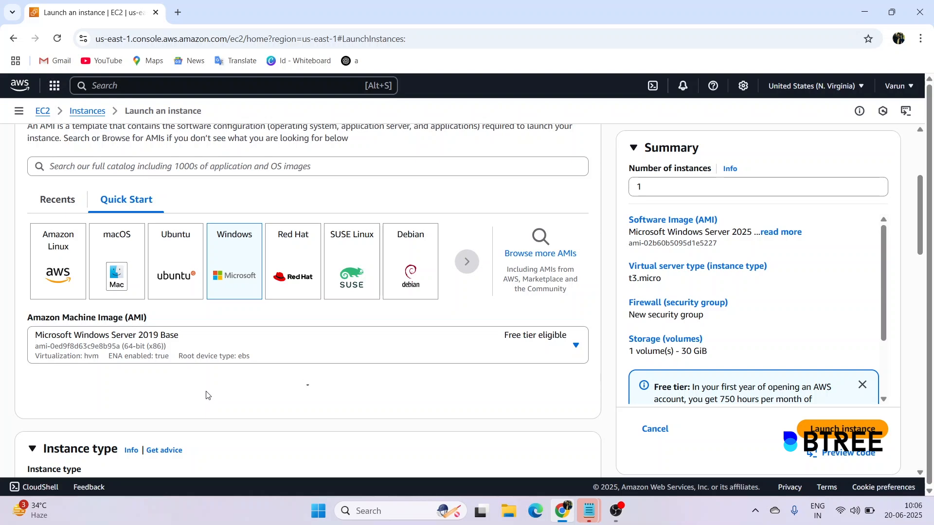
pyautogui.scroll(-5, 207, 395)
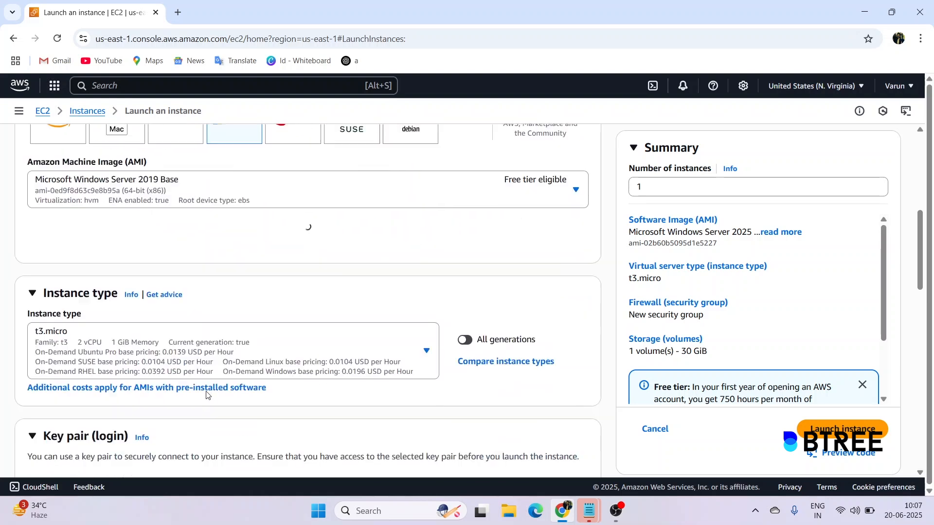
# Select the winodws.pem key pair for the instance.
pyautogui.scroll(-1, 254, 322)
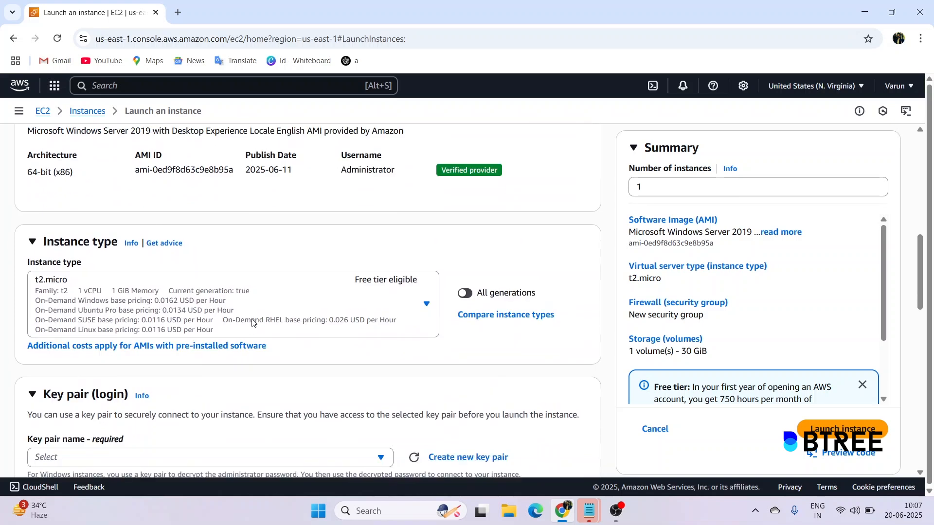
pyautogui.scroll(-4, 124, 293)
pyautogui.click(151, 258)
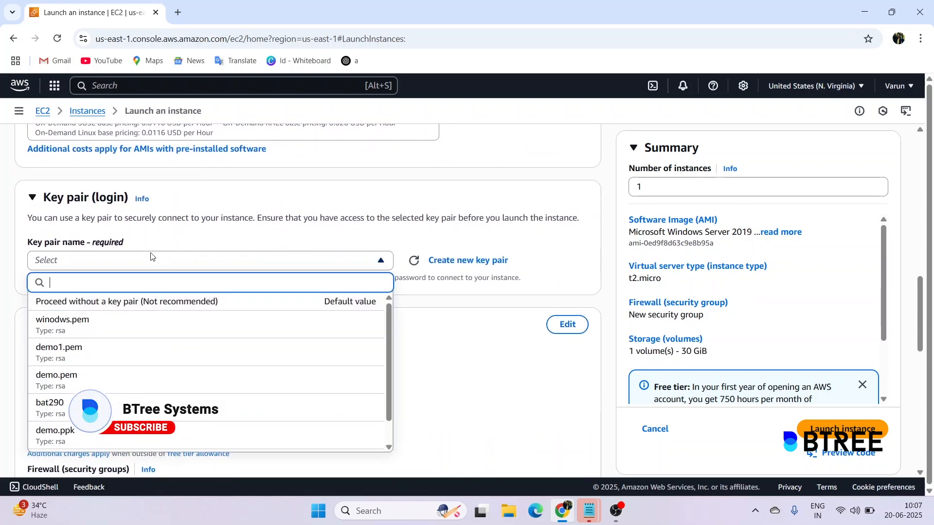
pyautogui.click(109, 325)
# Attach the existing openallsg security group.
pyautogui.scroll(-5, 109, 325)
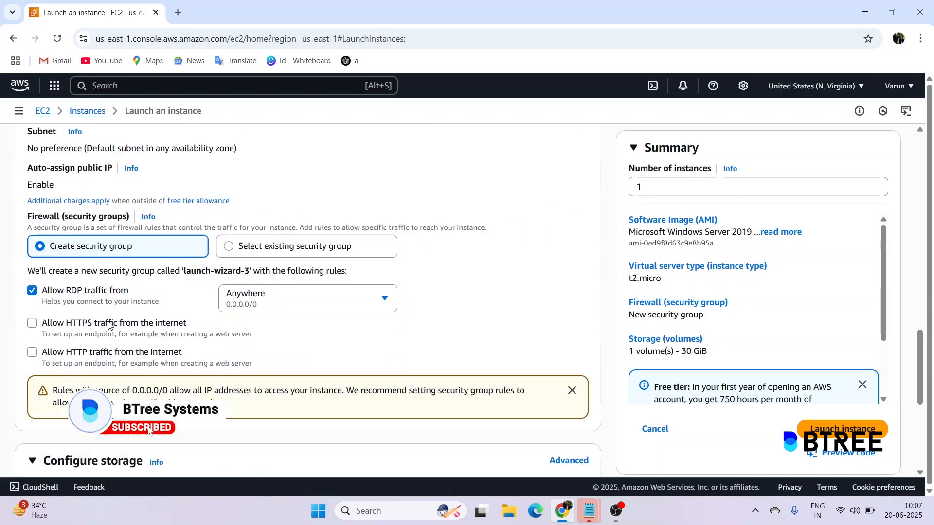
pyautogui.click(292, 201)
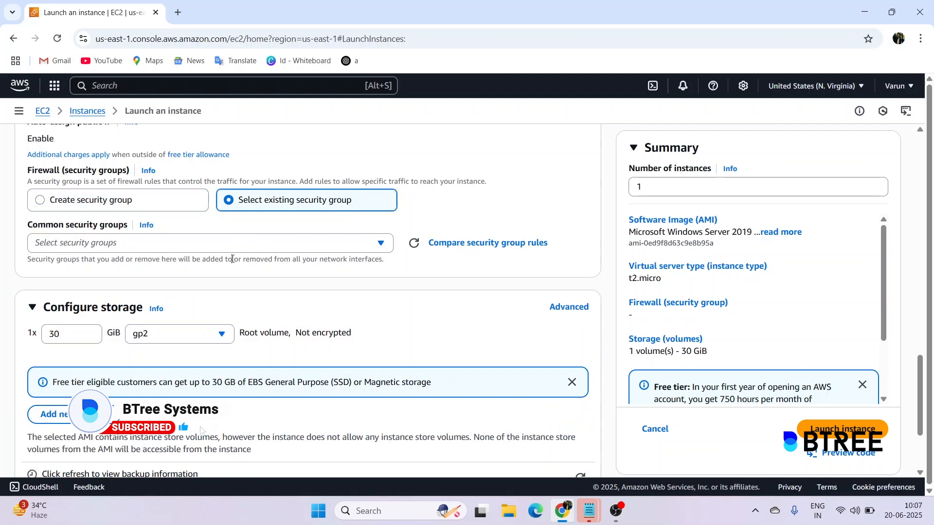
pyautogui.click(246, 243)
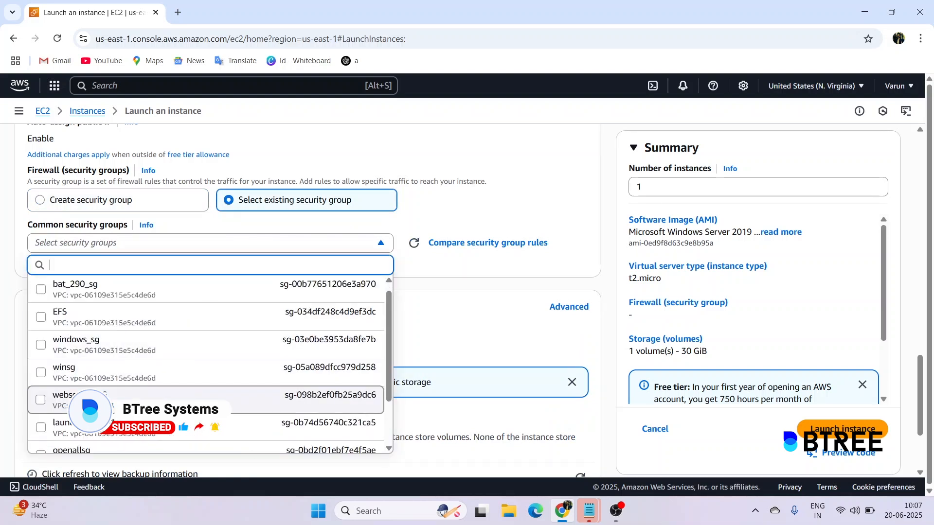
pyautogui.scroll(-1, 173, 378)
pyautogui.click(156, 412)
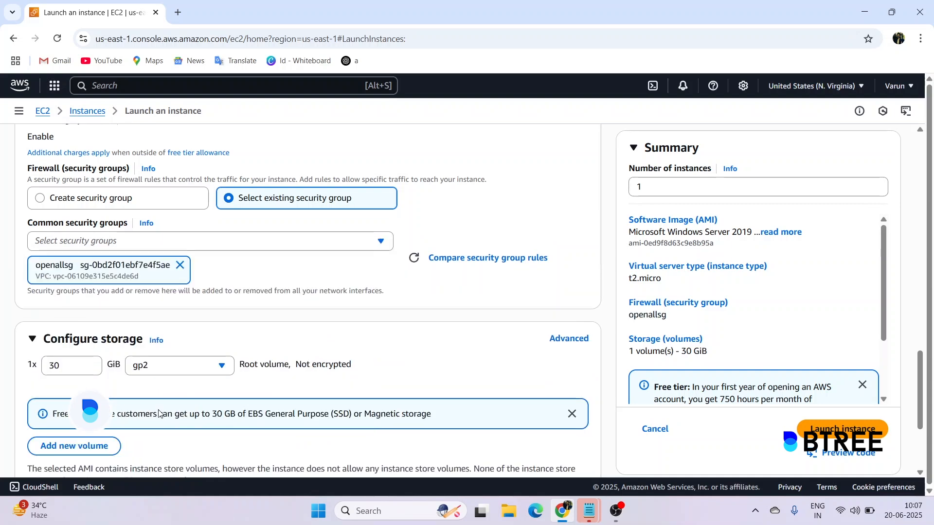
# Add a new 8 GiB gp3 storage volume and launch the instance.
pyautogui.scroll(-3, 156, 411)
pyautogui.click(67, 279)
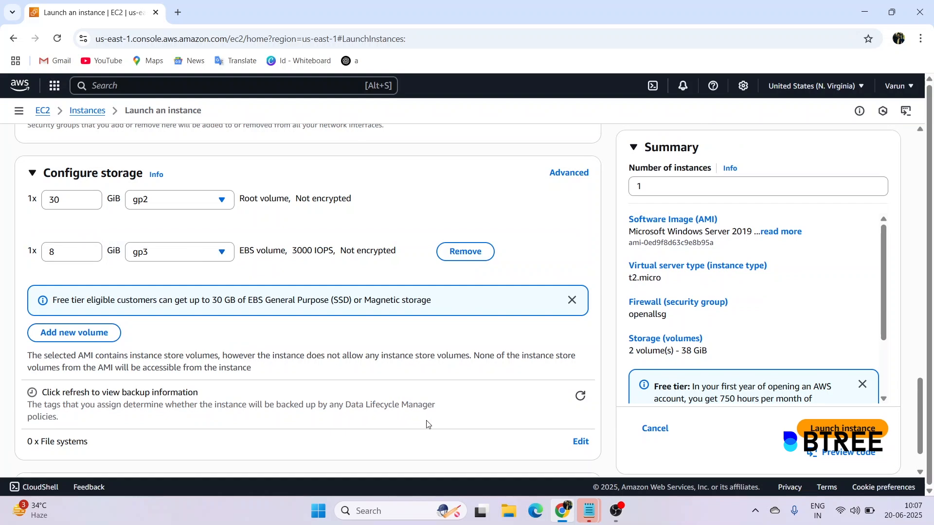
pyautogui.scroll(-1, 427, 425)
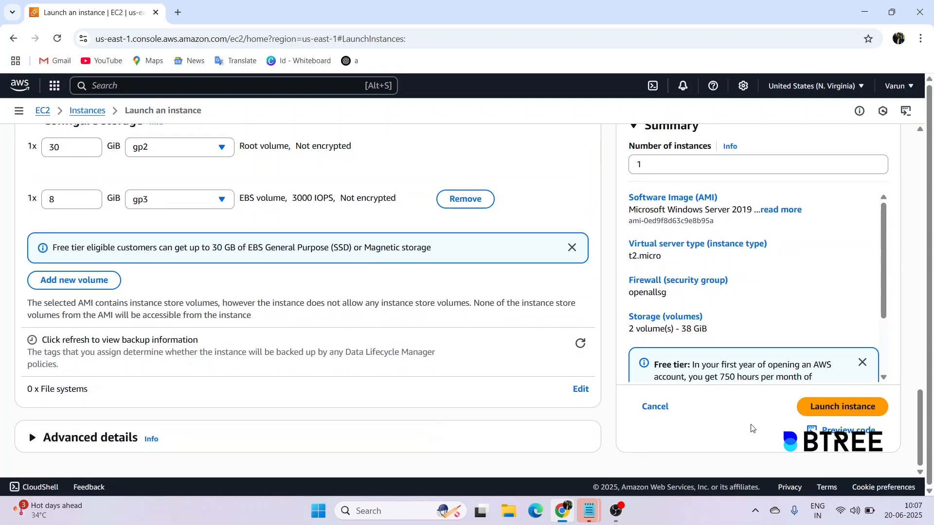
pyautogui.click(838, 413)
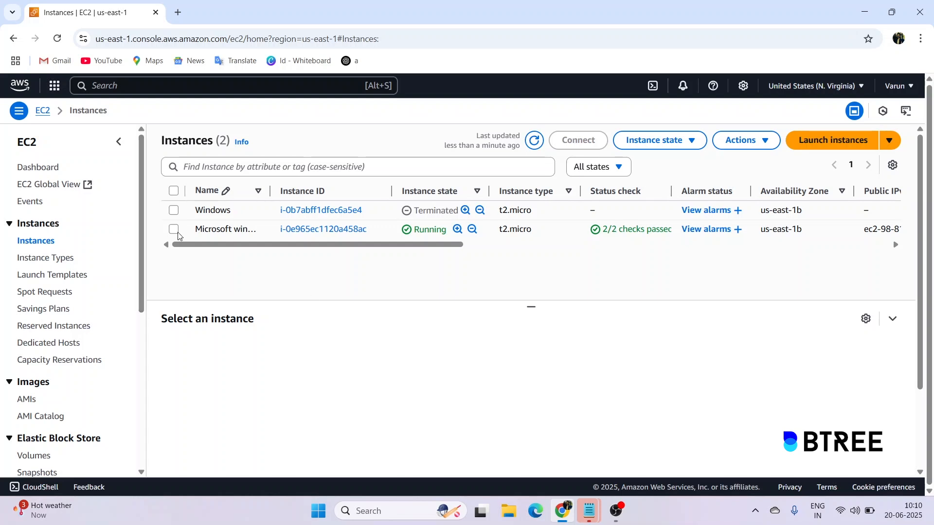
# Download the RDP client file for the running Windows instance.
pyautogui.click(613, 230)
pyautogui.click(579, 140)
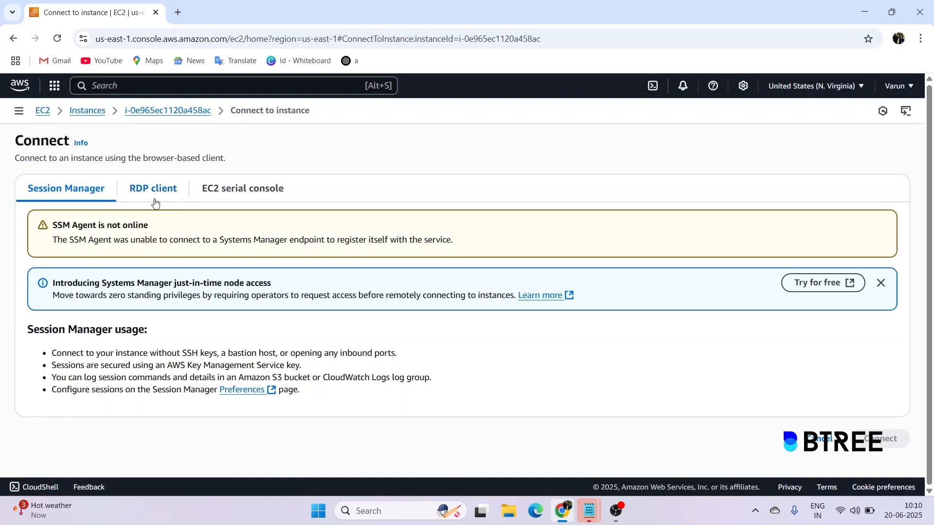
pyautogui.click(154, 190)
pyautogui.click(100, 392)
pyautogui.scroll(-3, 112, 379)
# Decrypt the administrator password using the winodws.pem key and copy it.
pyautogui.click(116, 362)
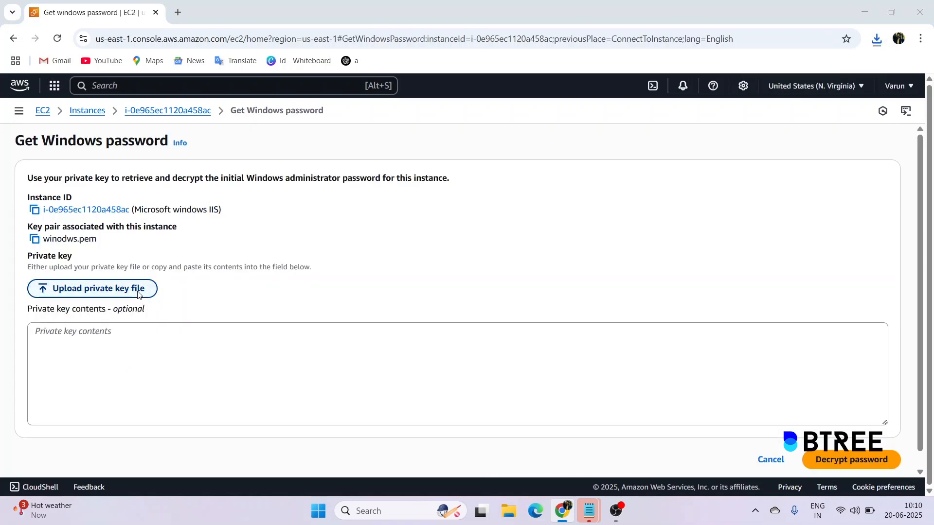
pyautogui.click(138, 291)
pyautogui.scroll(-3, 461, 129)
pyautogui.click(142, 205)
pyautogui.click(359, 269)
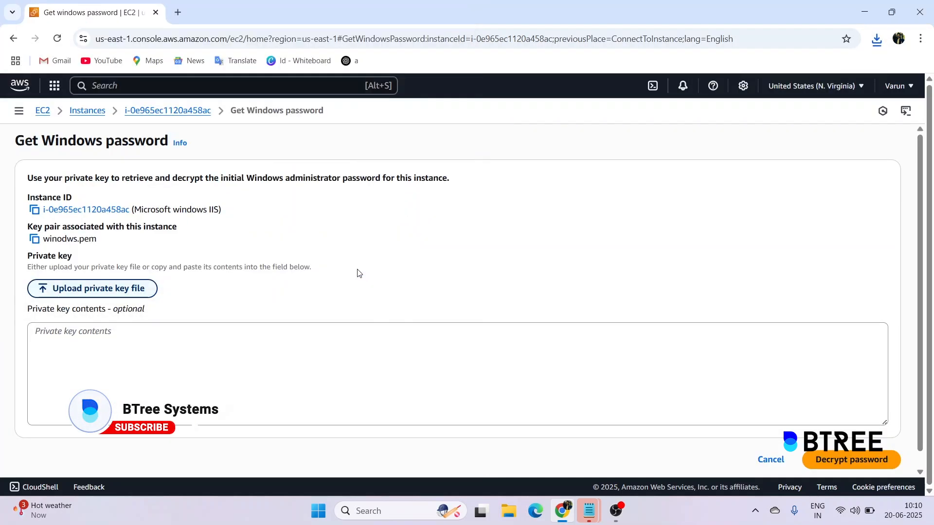
pyautogui.click(851, 460)
pyautogui.click(34, 457)
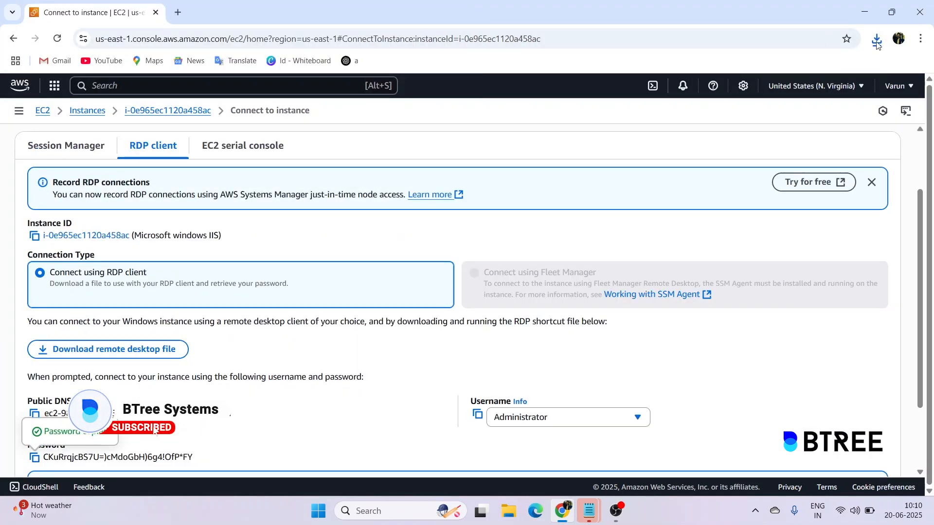
# Open the downloaded RDP file, sign in with the pasted password, and accept the certificate.
pyautogui.click(877, 40)
pyautogui.click(871, 92)
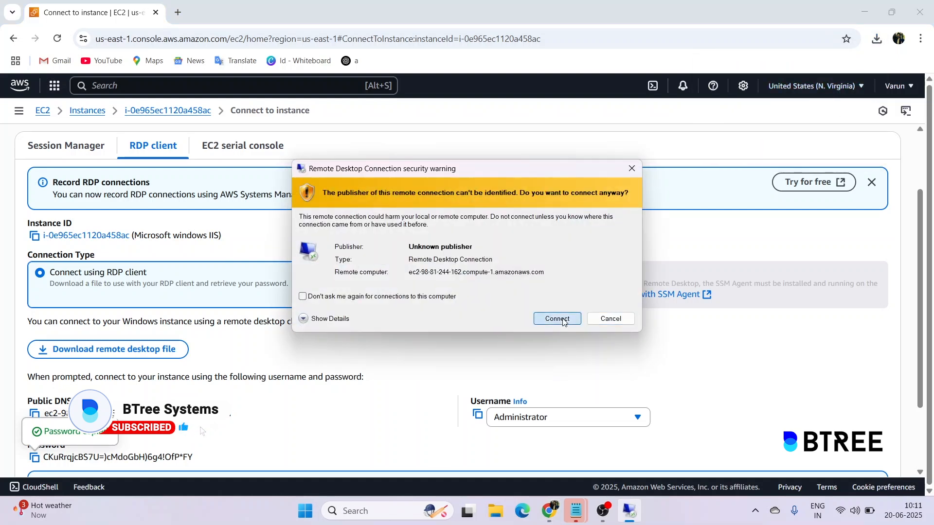
pyautogui.click(558, 319)
pyautogui.hotkey('ctrl', 'v')
pyautogui.click(405, 400)
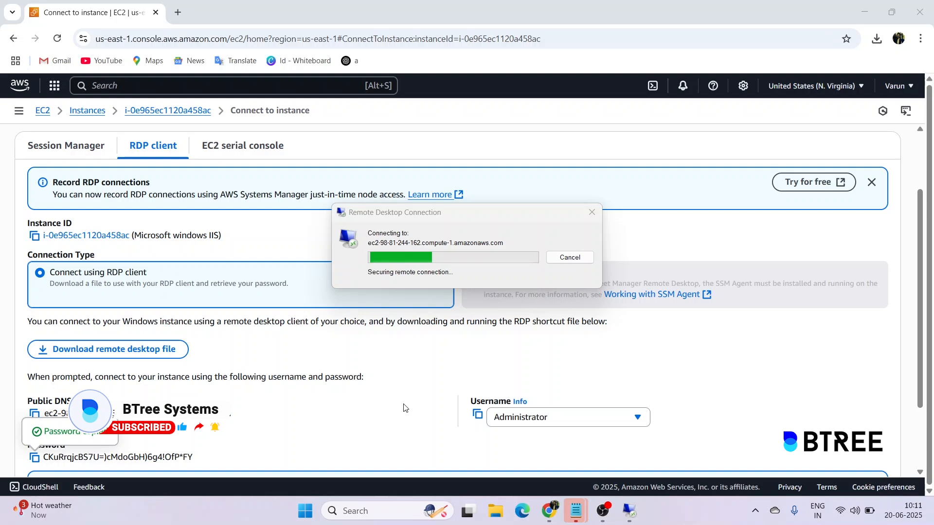
pyautogui.click(506, 352)
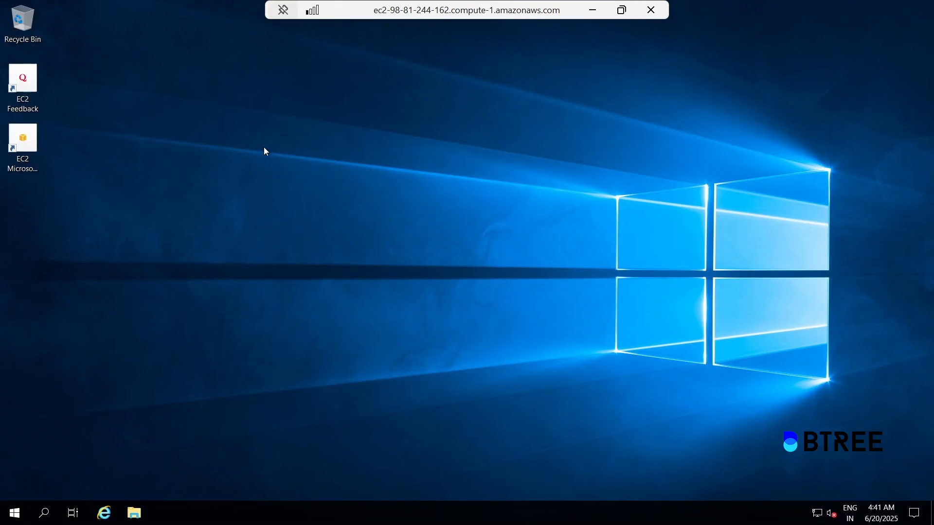
# Search the Start menu for 'server manager', launch it, and show its Dashboard.
pyautogui.click(15, 512)
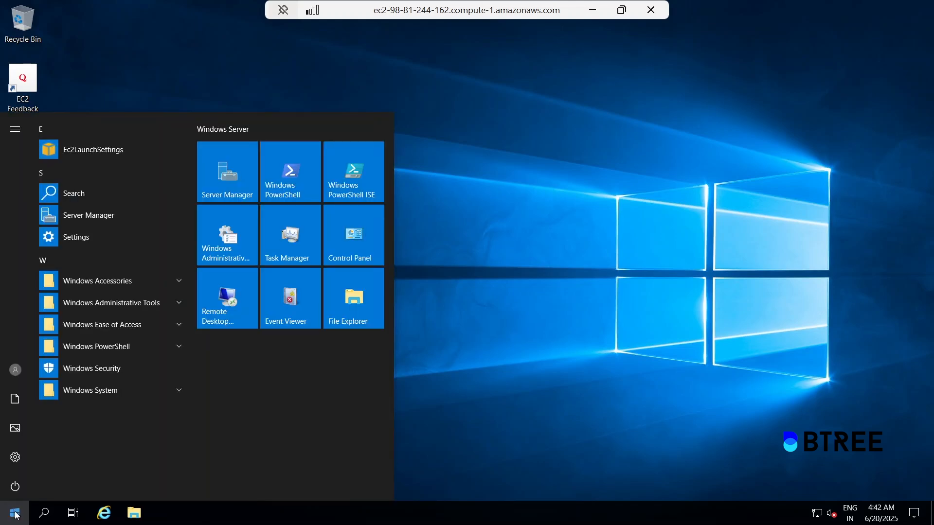
pyautogui.click(16, 515)
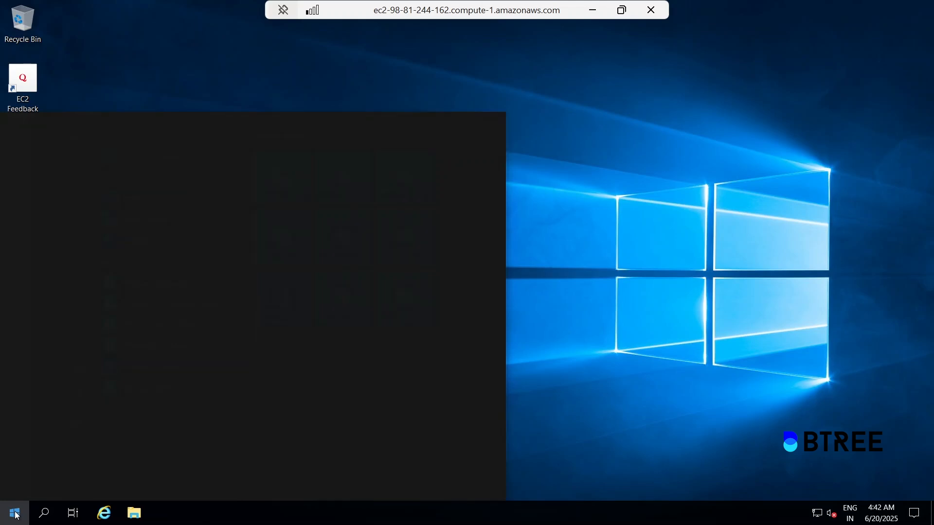
pyautogui.write('server manager')
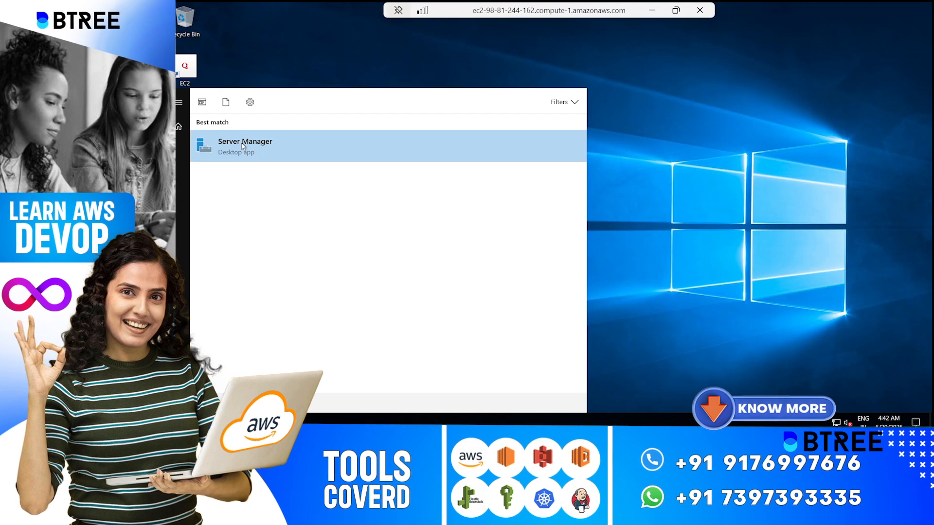
pyautogui.click(243, 145)
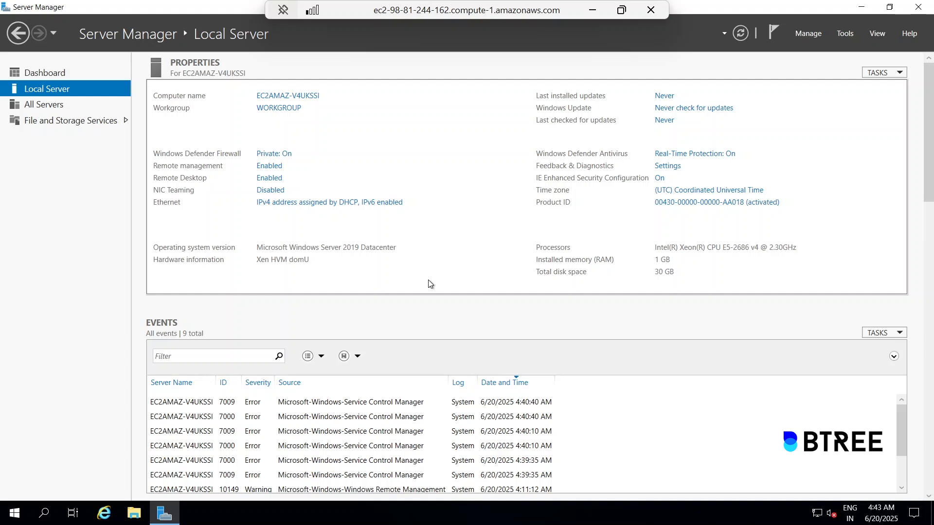
pyautogui.click(55, 75)
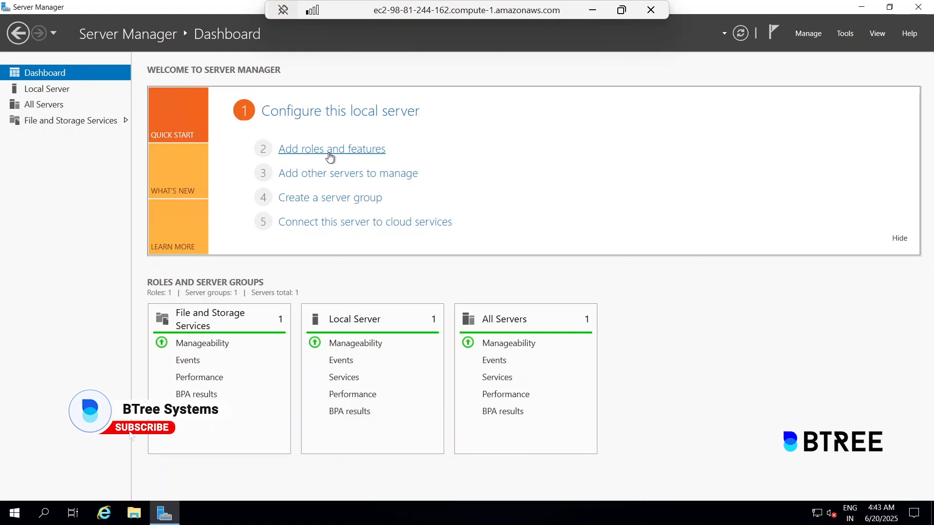
# In Add Roles and Features, tick Web Server (IIS) with its management tools on this server.
pyautogui.click(330, 155)
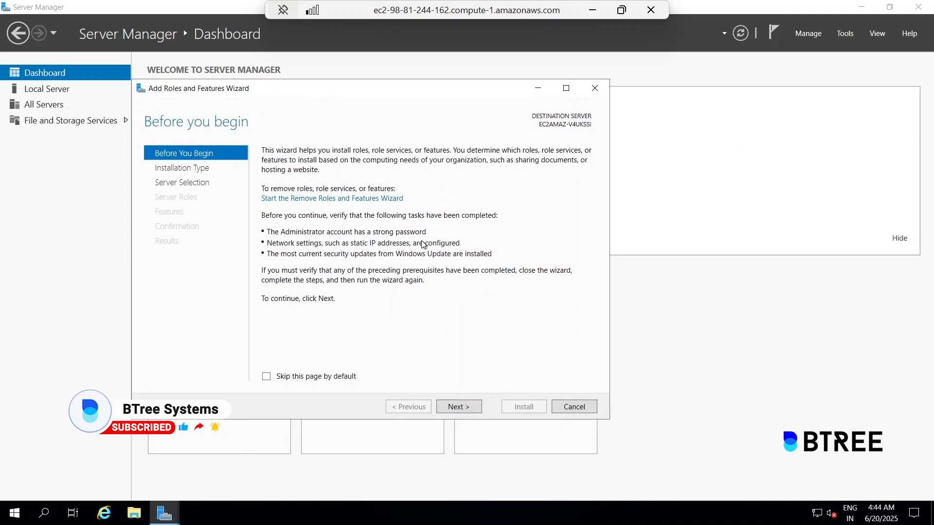
pyautogui.click(458, 408)
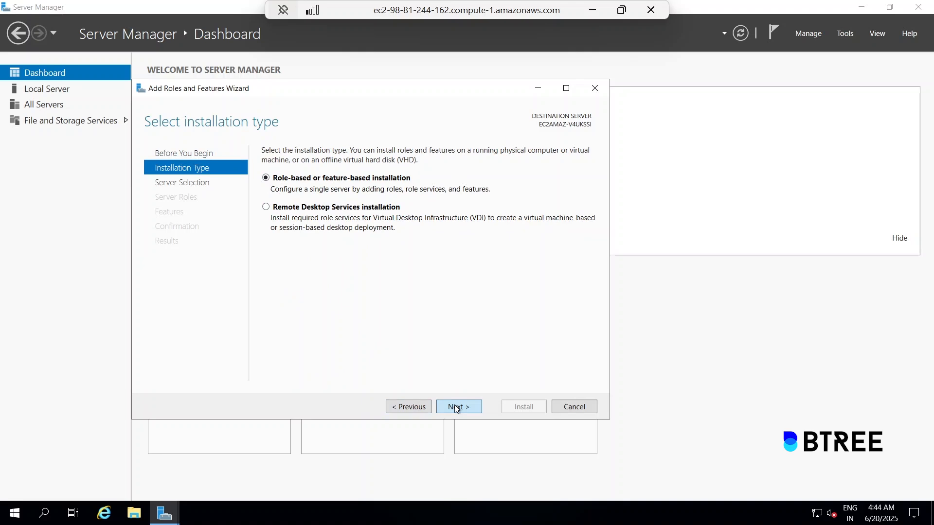
pyautogui.click(457, 408)
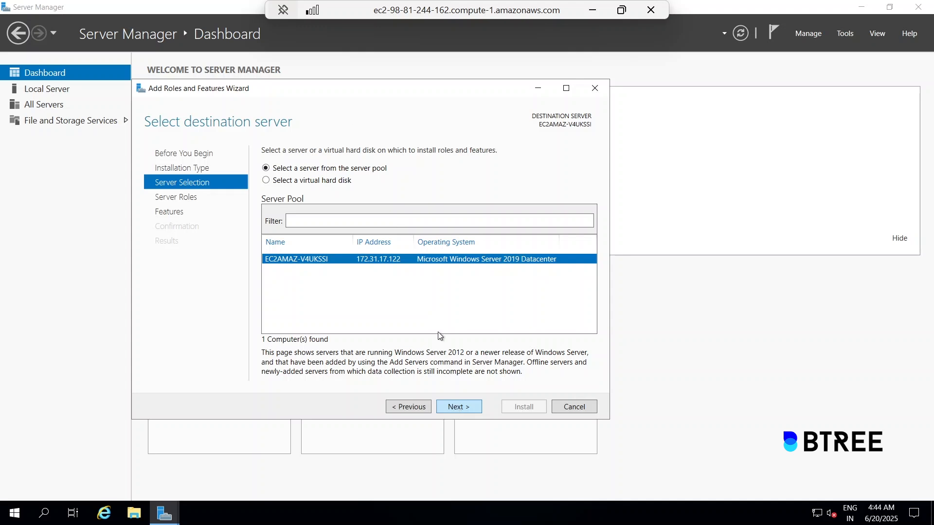
pyautogui.click(457, 408)
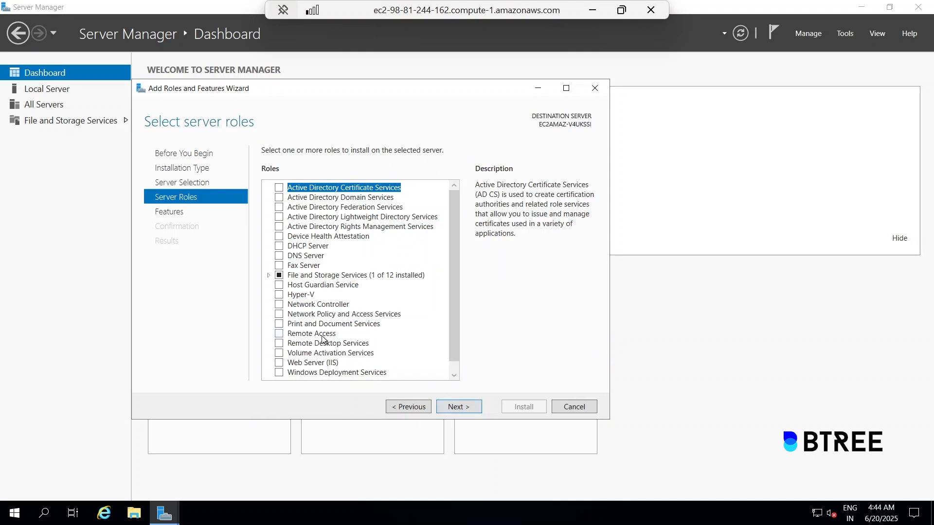
pyautogui.scroll(-1, 459, 329)
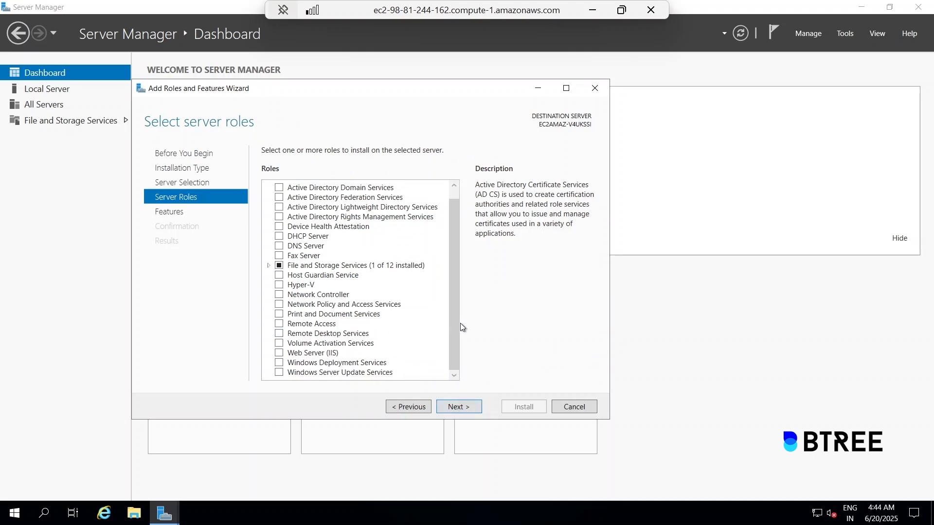
pyautogui.click(279, 352)
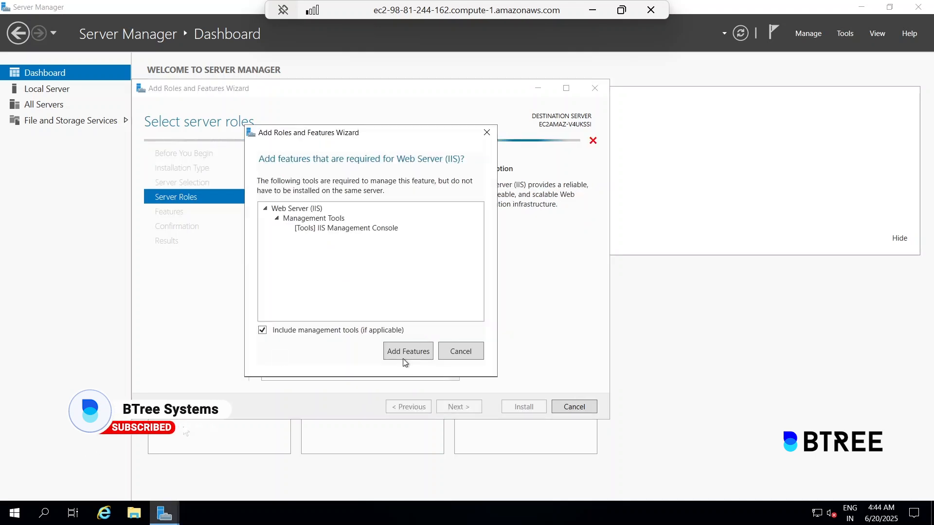
pyautogui.click(405, 356)
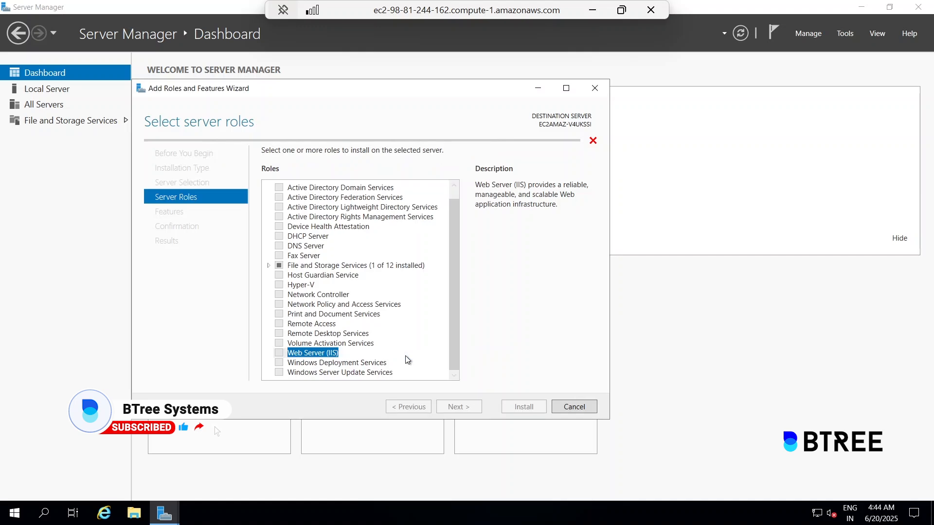
# Keep default features and role services, then start the IIS installation.
pyautogui.click(457, 408)
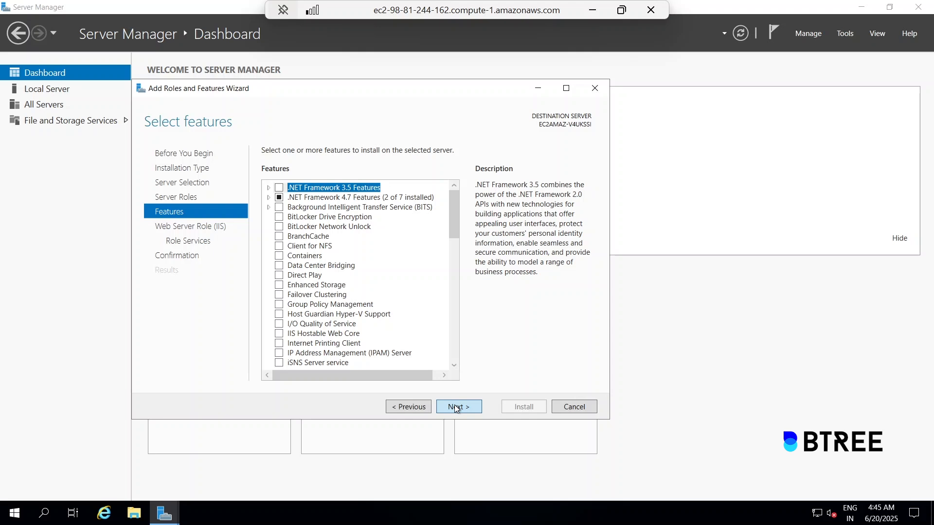
pyautogui.click(456, 408)
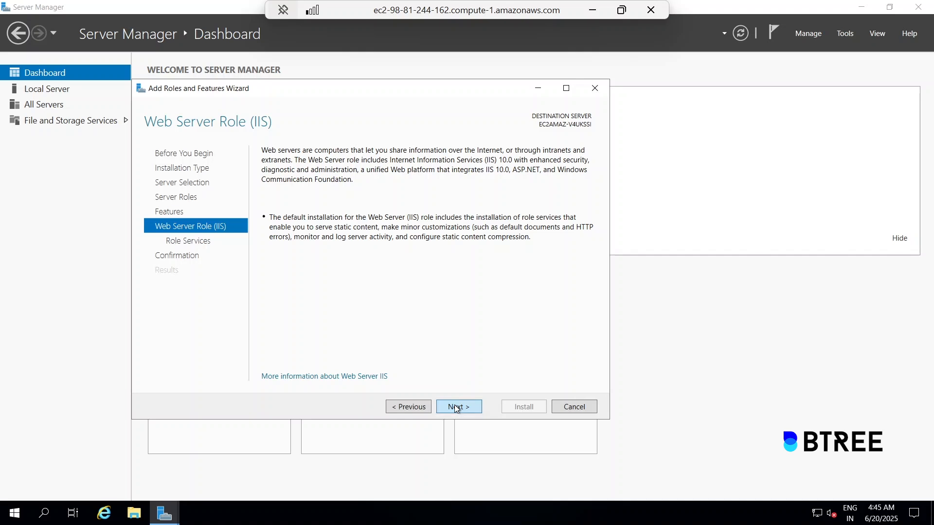
pyautogui.click(457, 408)
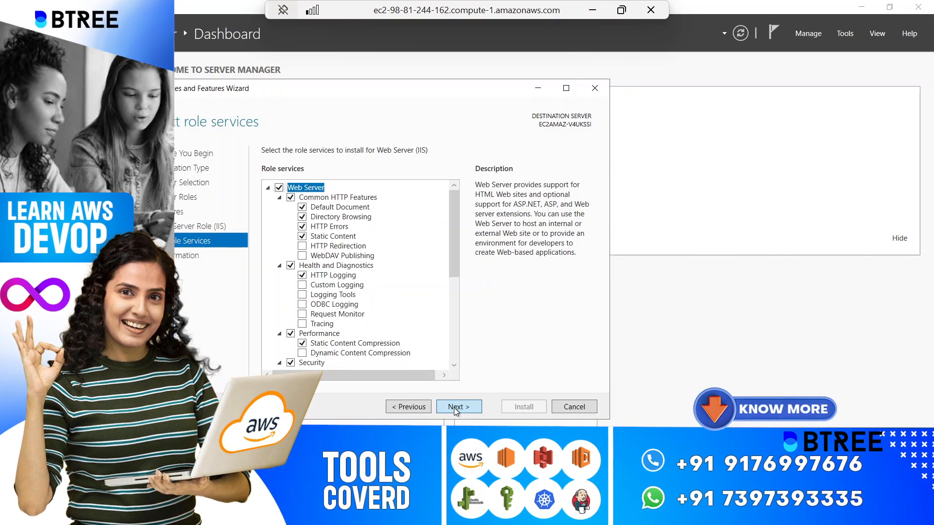
pyautogui.click(454, 407)
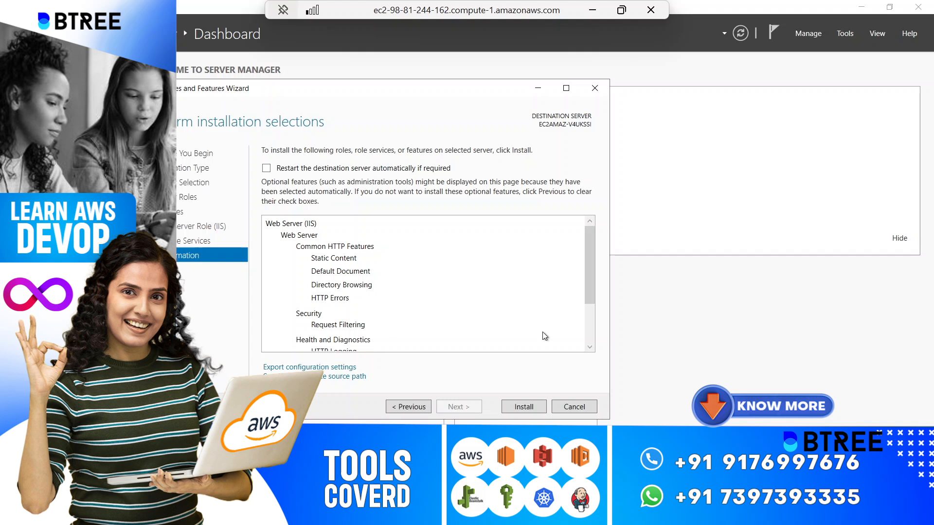
pyautogui.scroll(-3, 540, 331)
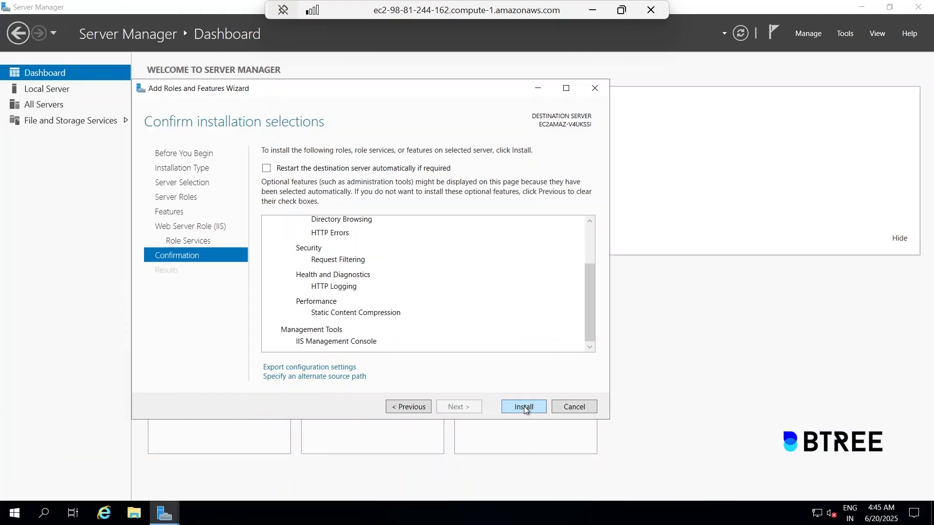
pyautogui.click(524, 407)
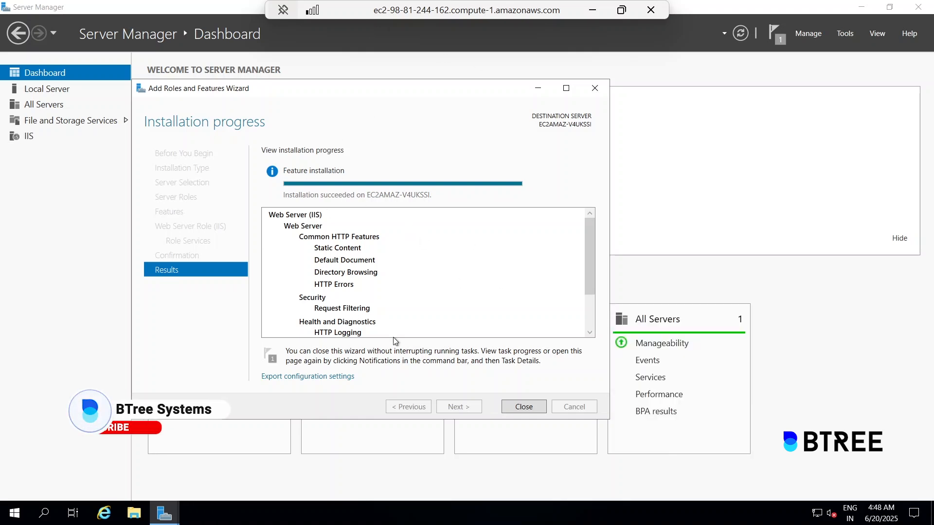
# Close the finished IIS wizard and minimize the Remote Desktop window.
pyautogui.click(518, 411)
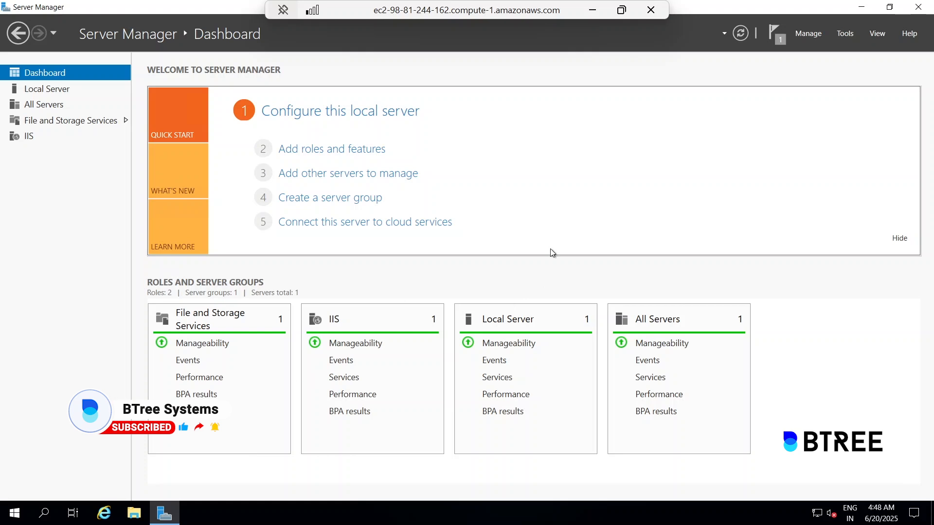
pyautogui.click(592, 6)
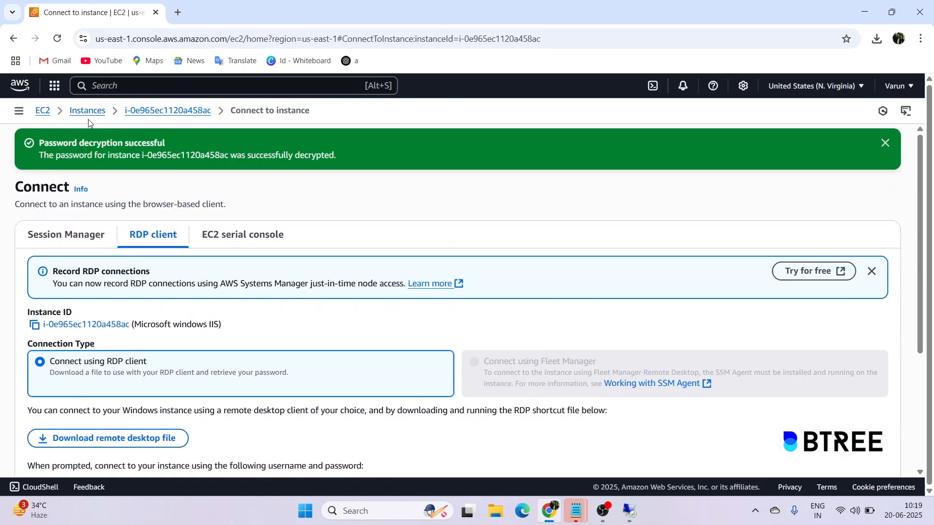
# Load the instance's public IP 98.81.244.162 in a new browser tab to see the IIS page.
pyautogui.click(88, 117)
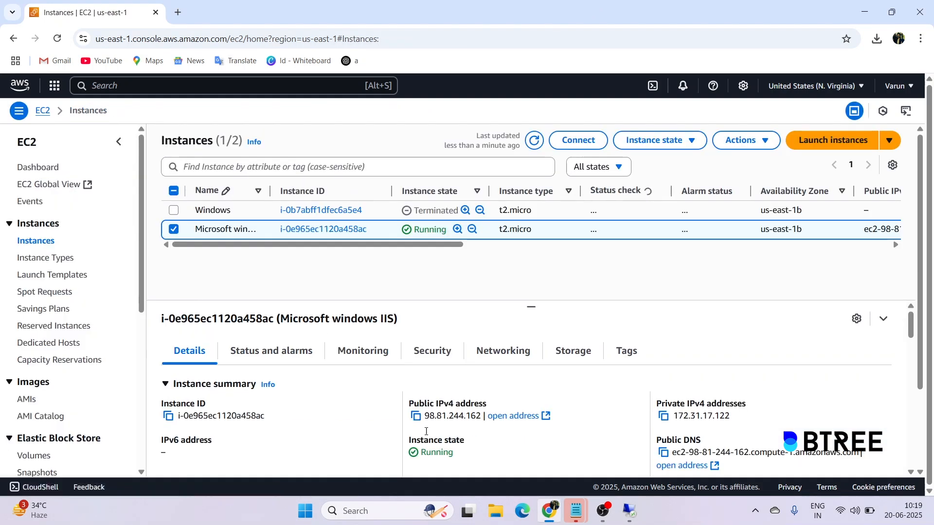
pyautogui.click(416, 416)
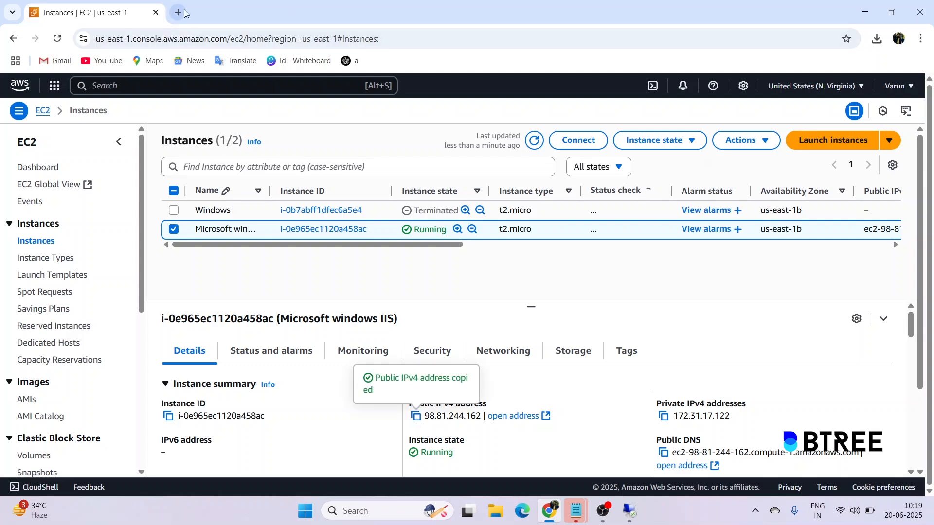
pyautogui.click(185, 13)
pyautogui.click(189, 37)
pyautogui.hotkey('ctrl', 'v')
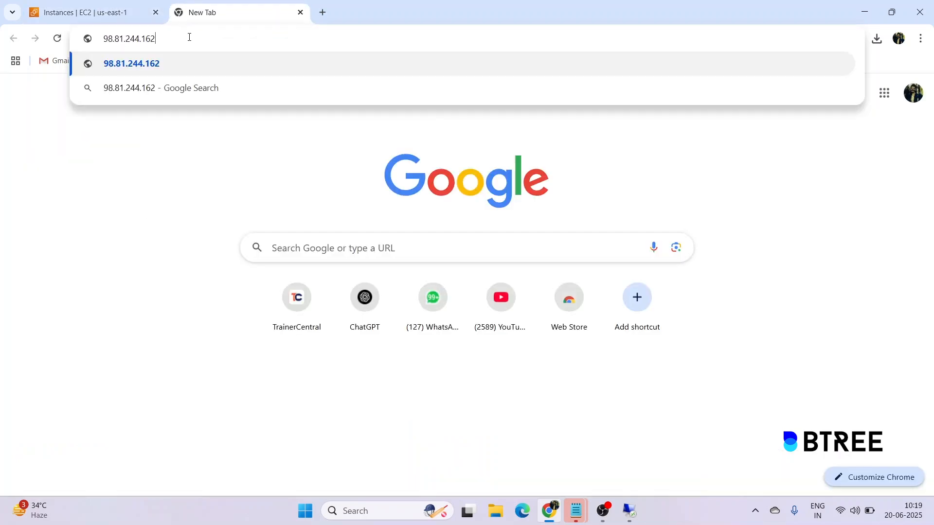
pyautogui.press('Return')
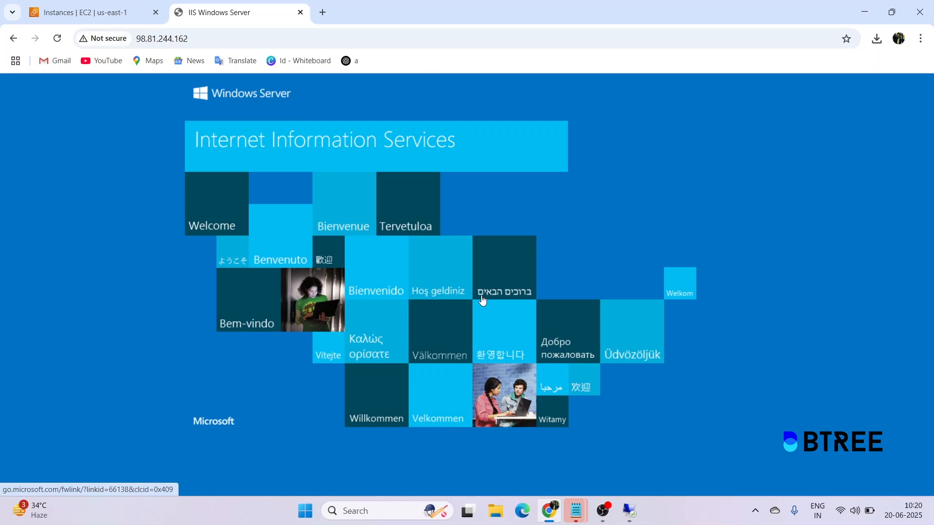
# Return to the Remote Desktop session from the taskbar.
pyautogui.moveTo(554, 511)
pyautogui.moveTo(629, 511)
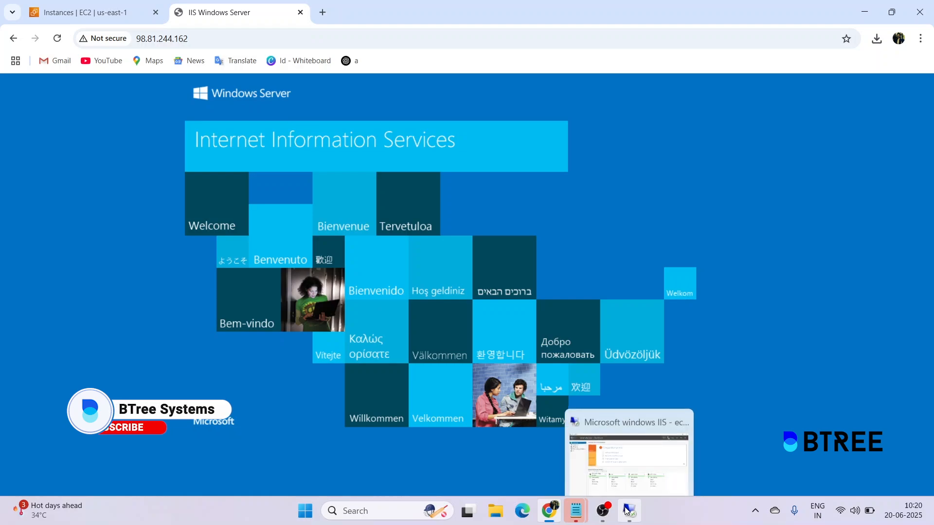
pyautogui.click(642, 444)
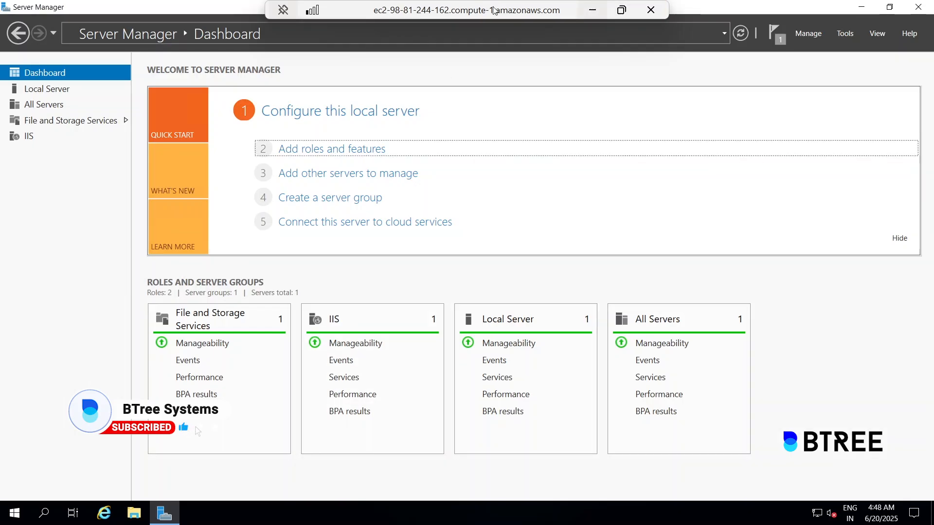
# Minimize Server Manager, open This PC in File Explorer, and search Start for 'harddisk'.
pyautogui.click(861, 7)
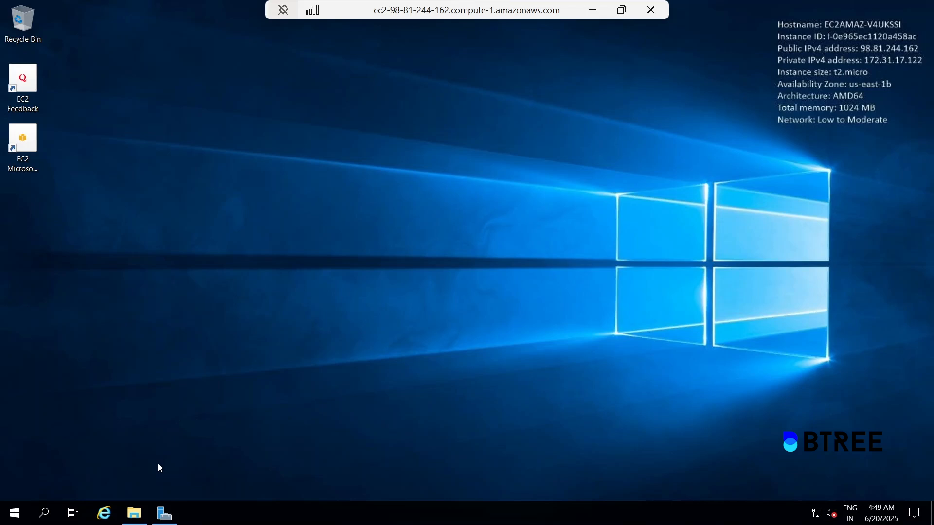
pyautogui.click(132, 513)
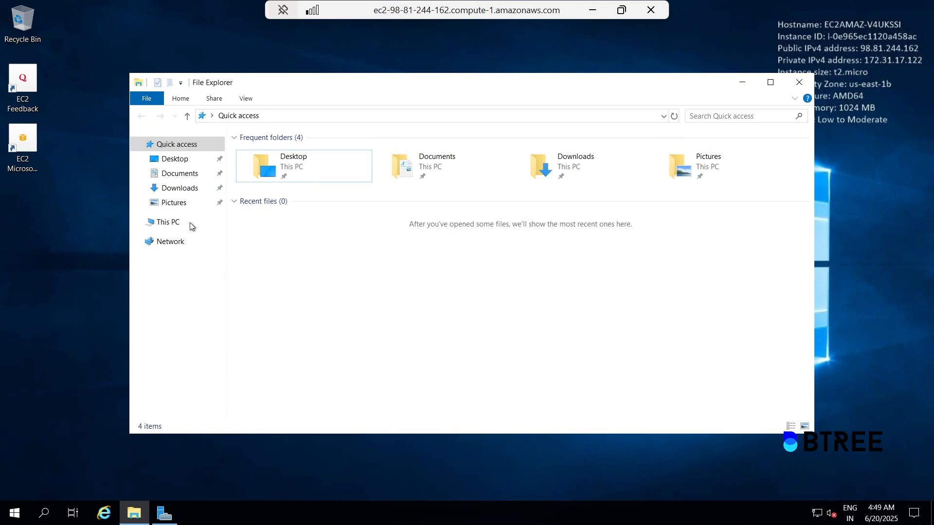
pyautogui.click(742, 82)
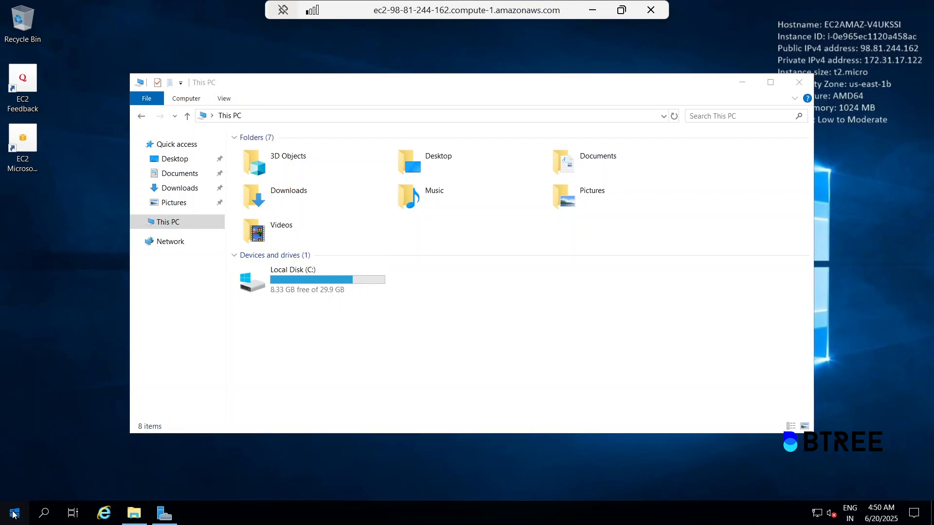
pyautogui.click(14, 514)
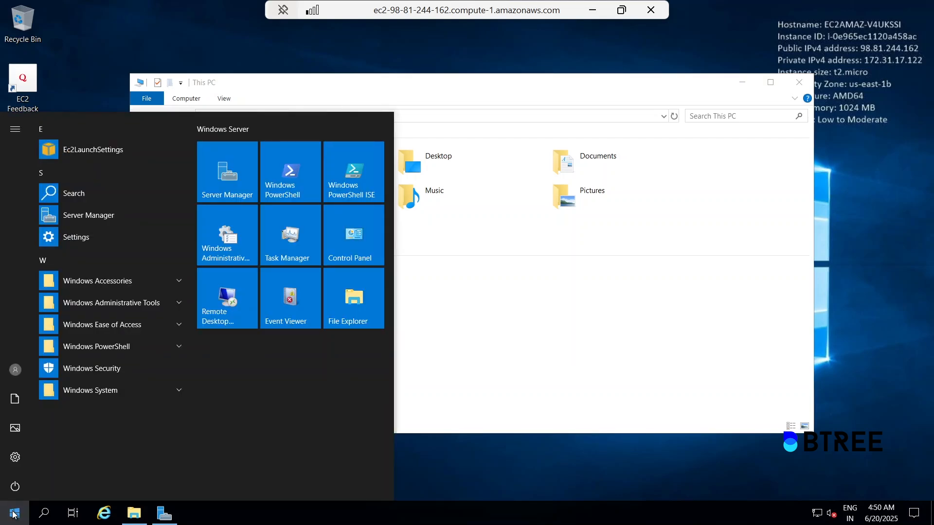
pyautogui.write('harddisk')
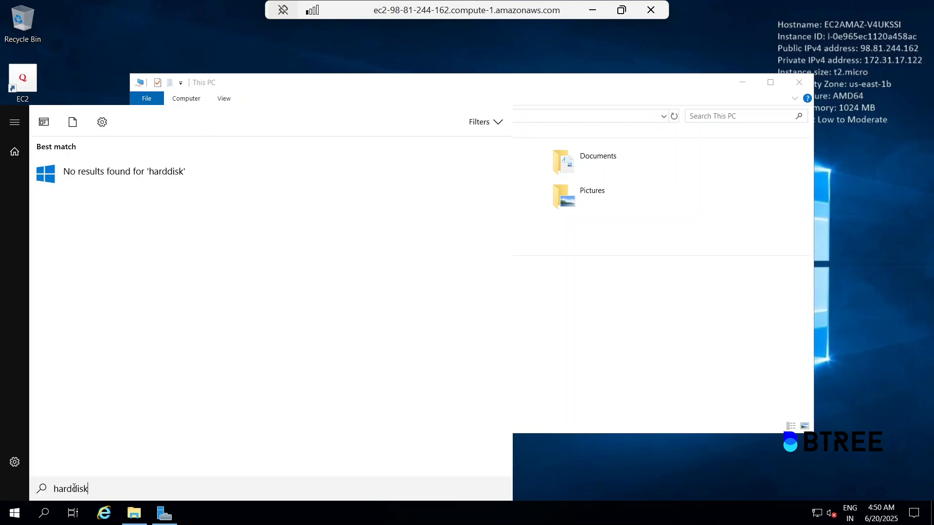
# Launch 'Create and format hard disk partitions' to open Disk Management.
pyautogui.click(73, 488)
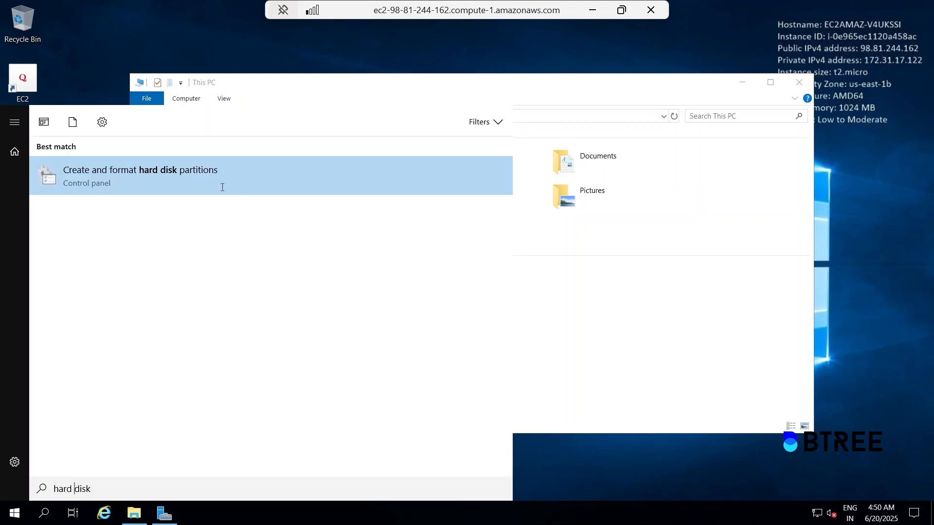
pyautogui.click(174, 171)
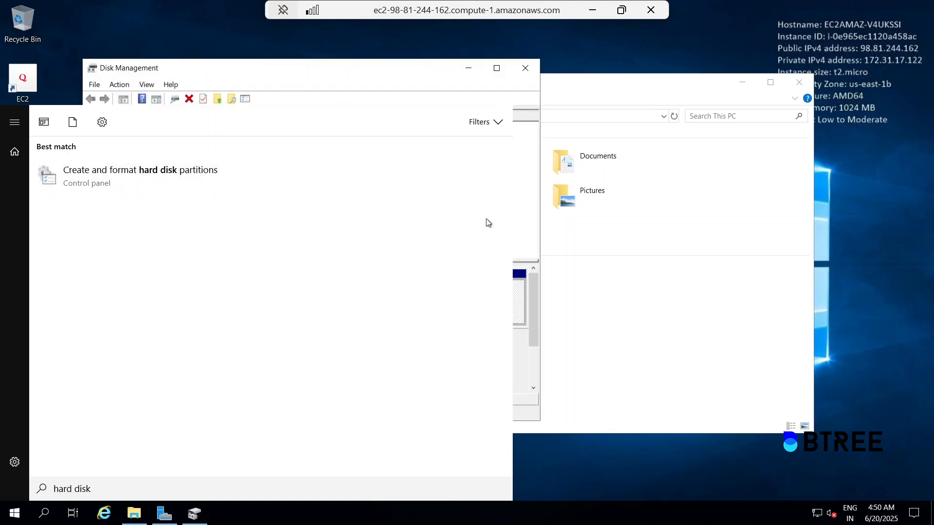
pyautogui.click(600, 216)
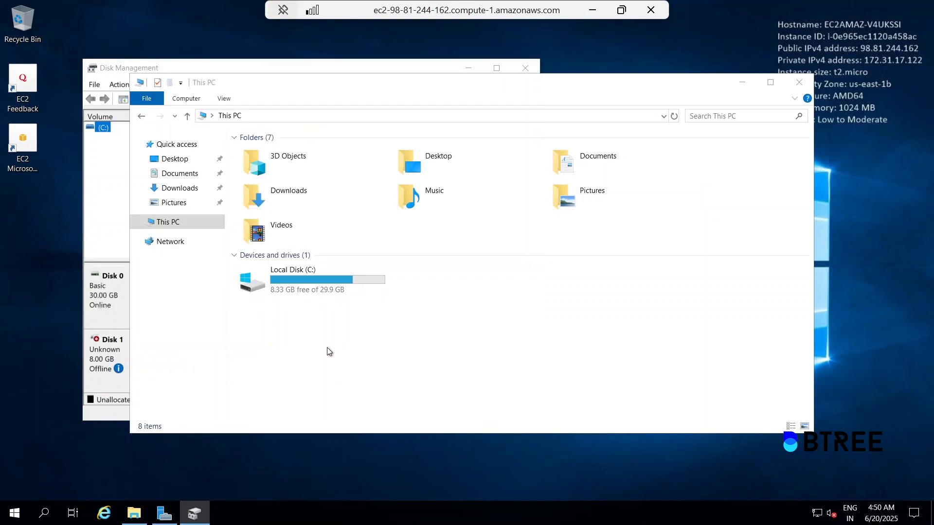
pyautogui.click(740, 86)
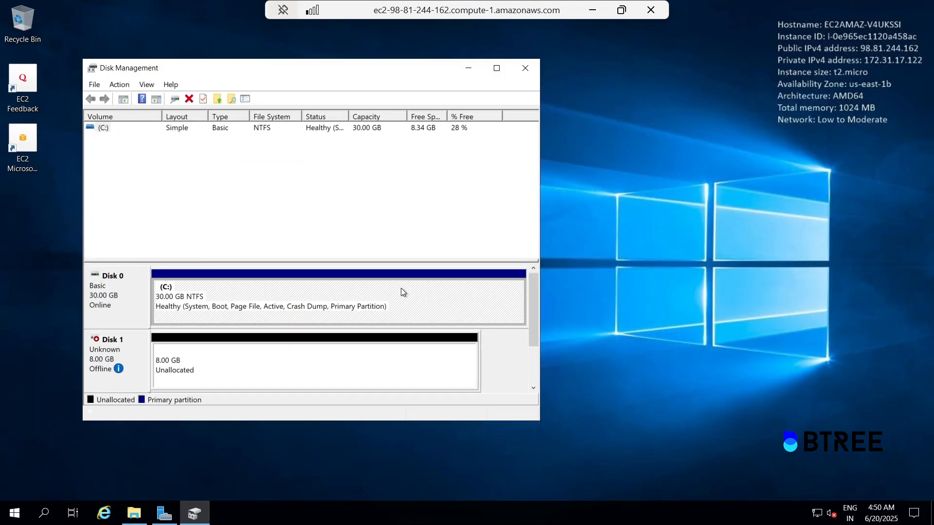
# Bring the 8 GB Disk 1 online and initialize it as a basic disk.
pyautogui.rightClick(98, 349)
pyautogui.click(119, 356)
pyautogui.rightClick(116, 356)
pyautogui.click(151, 364)
pyautogui.click(351, 320)
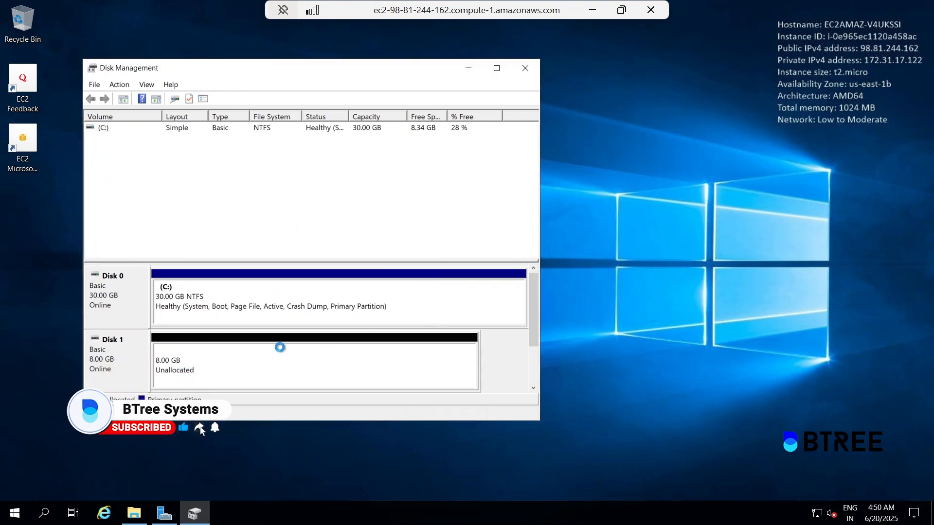
pyautogui.rightClick(253, 344)
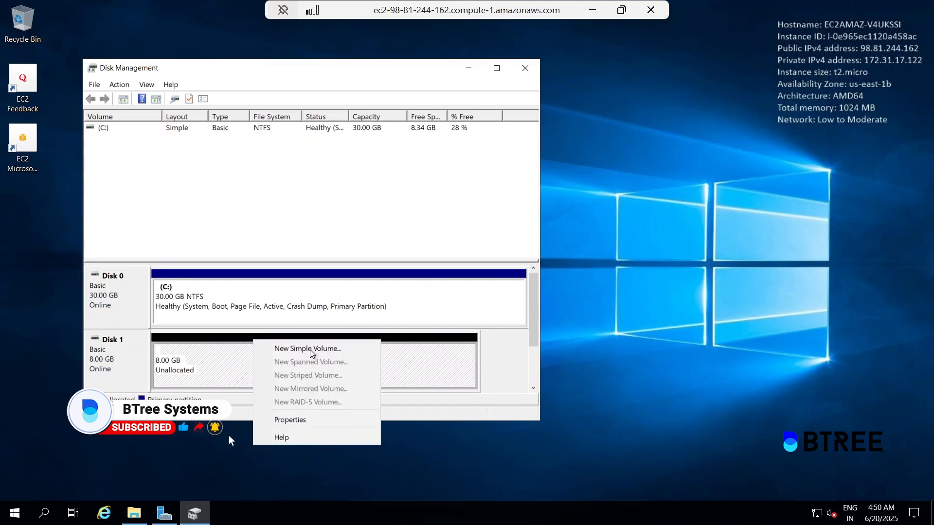
# Turn Disk 1's unallocated space into a full-size NTFS simple volume labelled New Volume as drive D:.
pyautogui.click(311, 350)
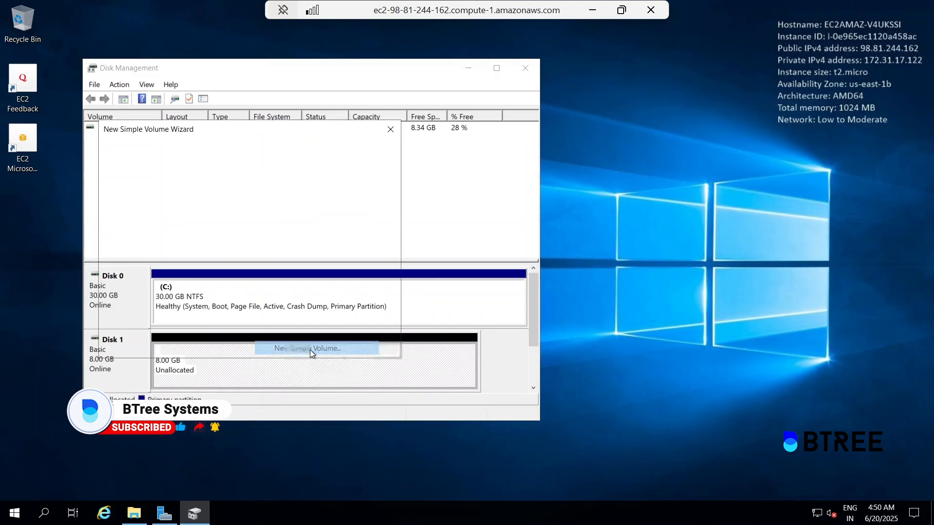
pyautogui.click(310, 349)
pyautogui.click(325, 345)
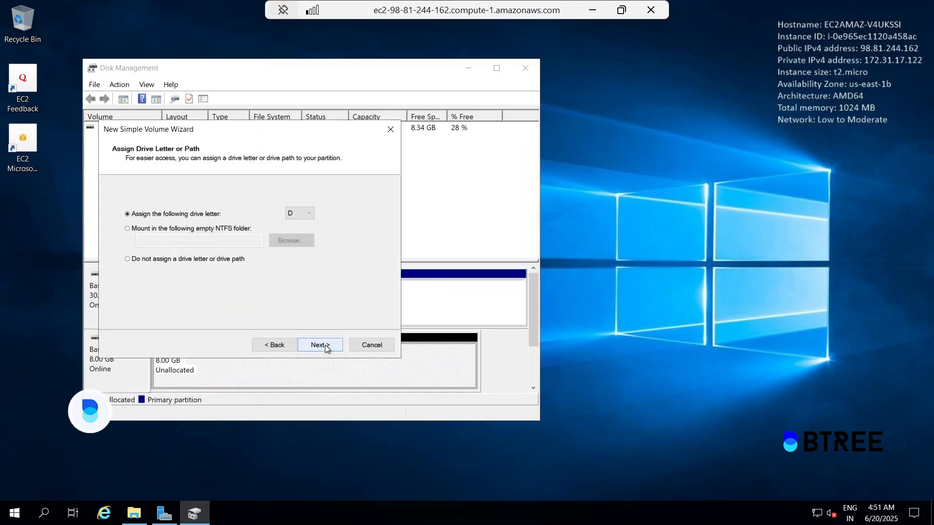
pyautogui.click(325, 345)
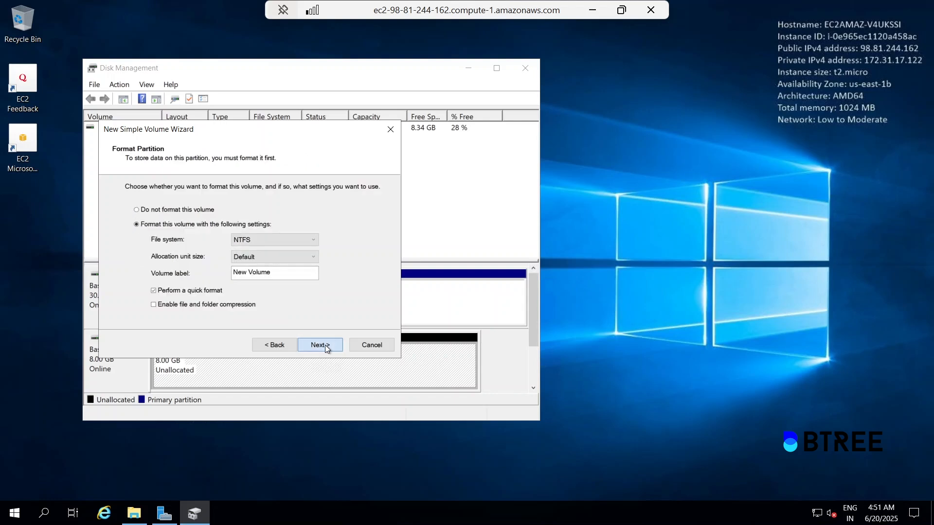
pyautogui.click(325, 346)
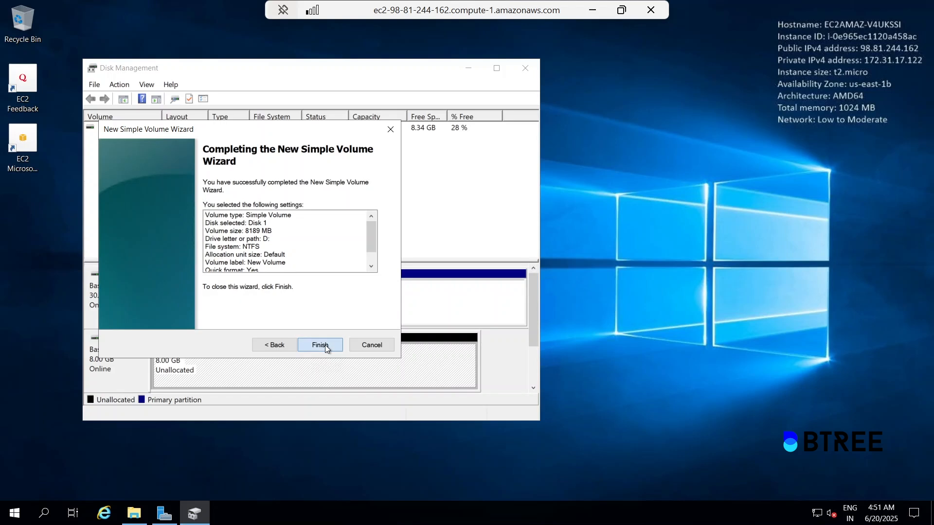
pyautogui.click(325, 345)
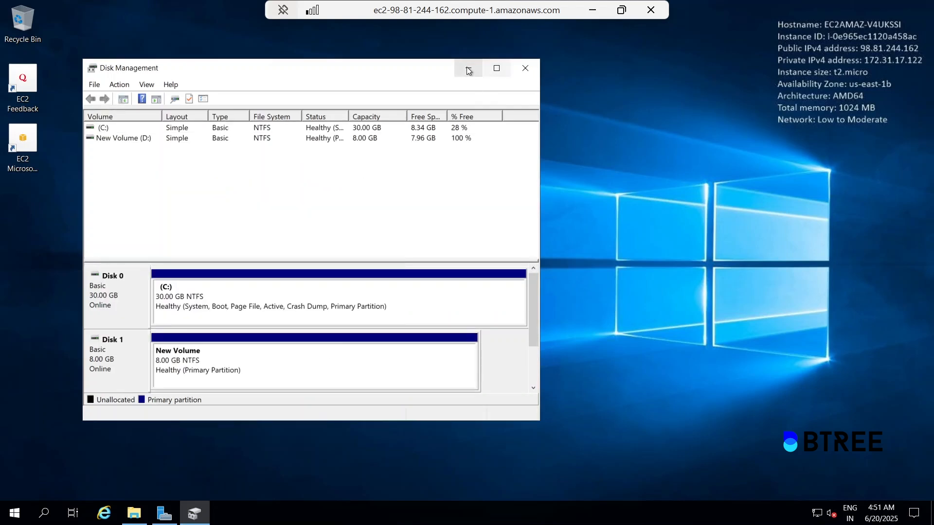
pyautogui.click(468, 69)
# Open New Volume (D:) in File Explorer and add a new folder named Hosting.
pyautogui.click(138, 513)
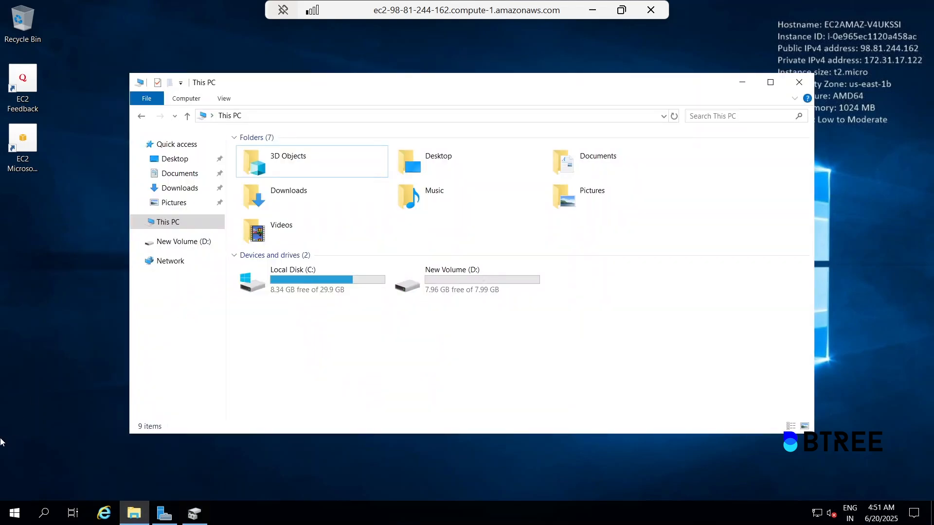
pyautogui.click(15, 514)
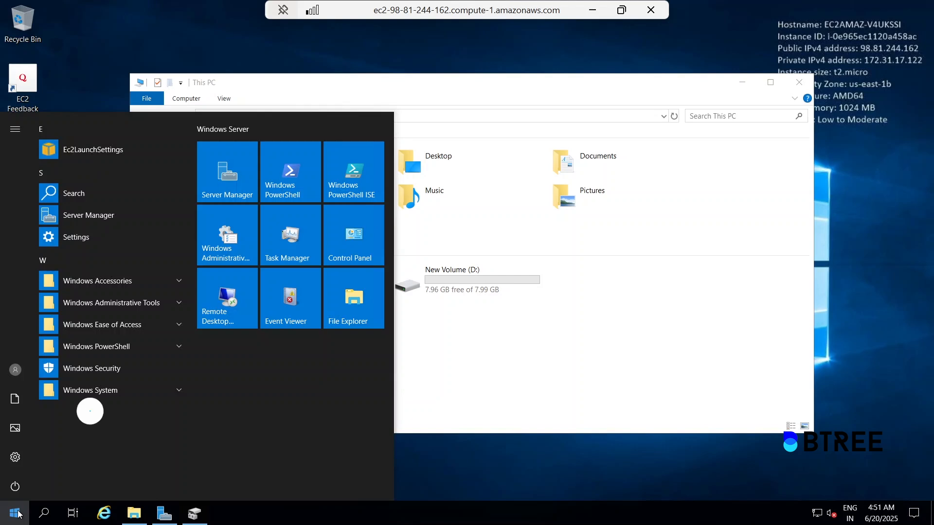
pyautogui.doubleClick(497, 287)
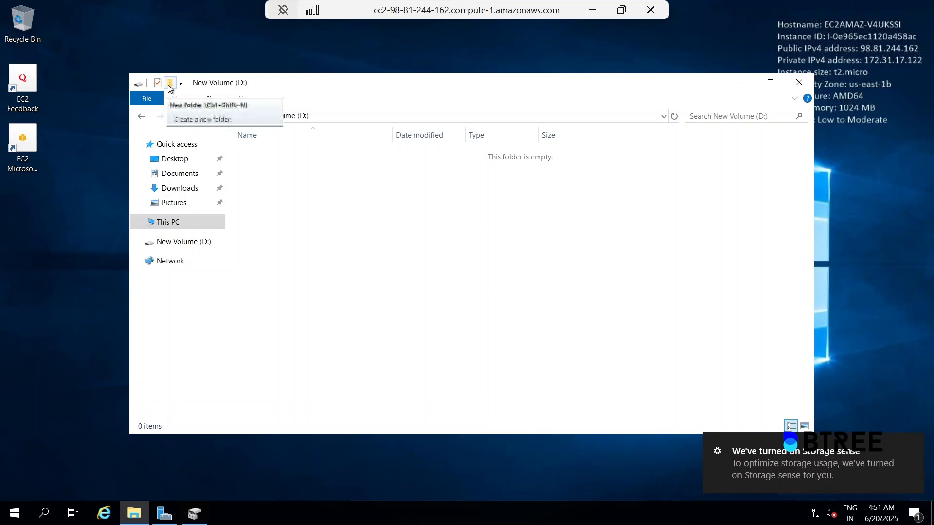
pyautogui.click(169, 86)
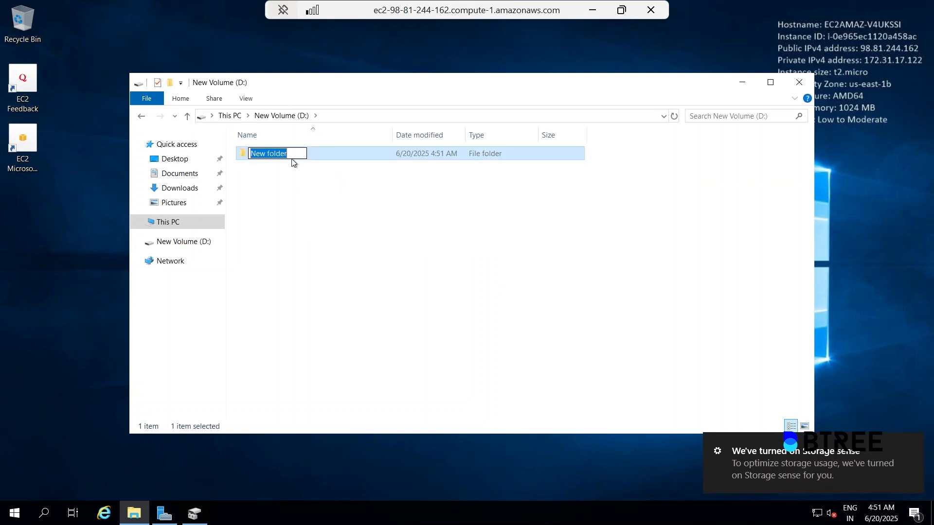
pyautogui.press('BackSpace')
pyautogui.write('Hosting')
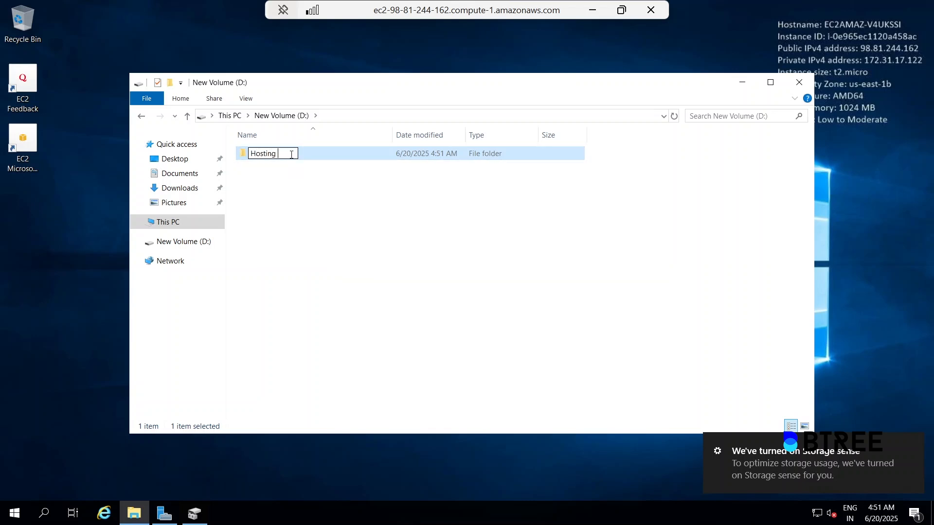
pyautogui.press('Return')
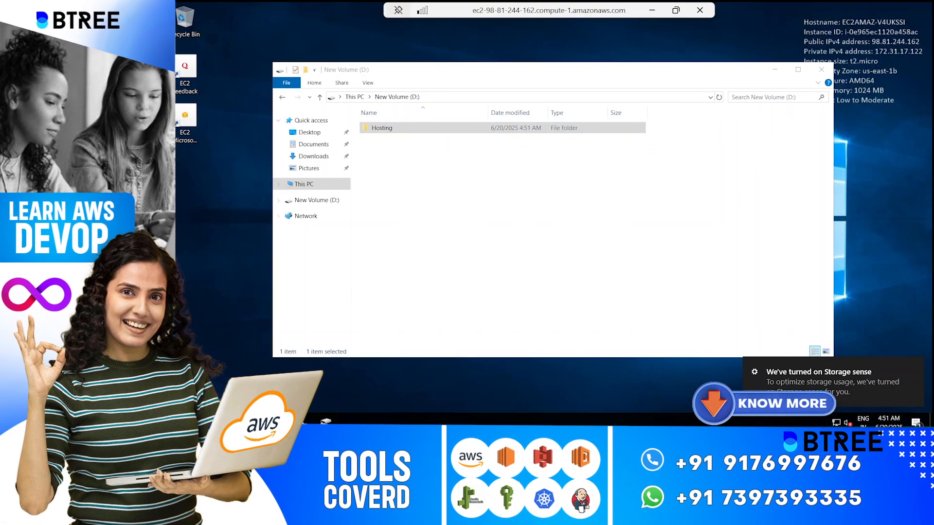
# Launch Notepad, zoom in, and type 'Hii all' and 'Happy Learning !!!' on two lines.
pyautogui.press('super')
pyautogui.write('note')
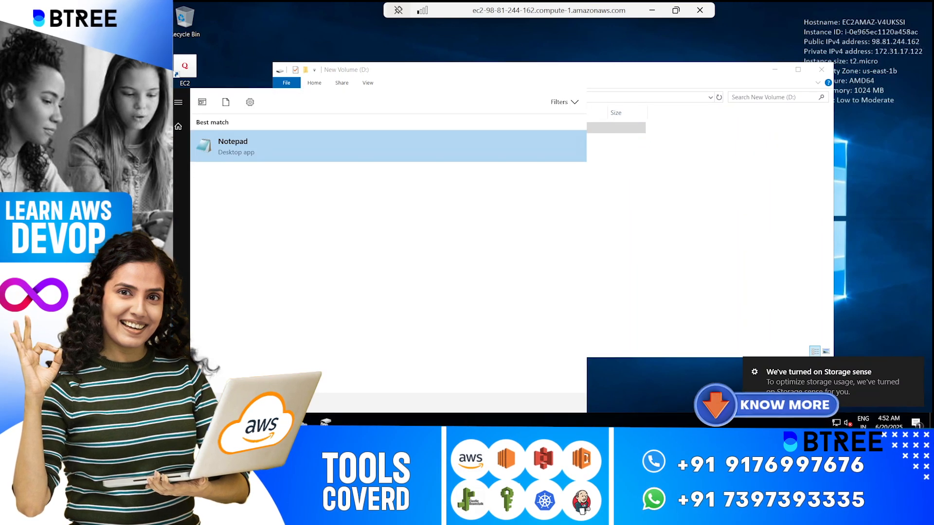
pyautogui.click(225, 147)
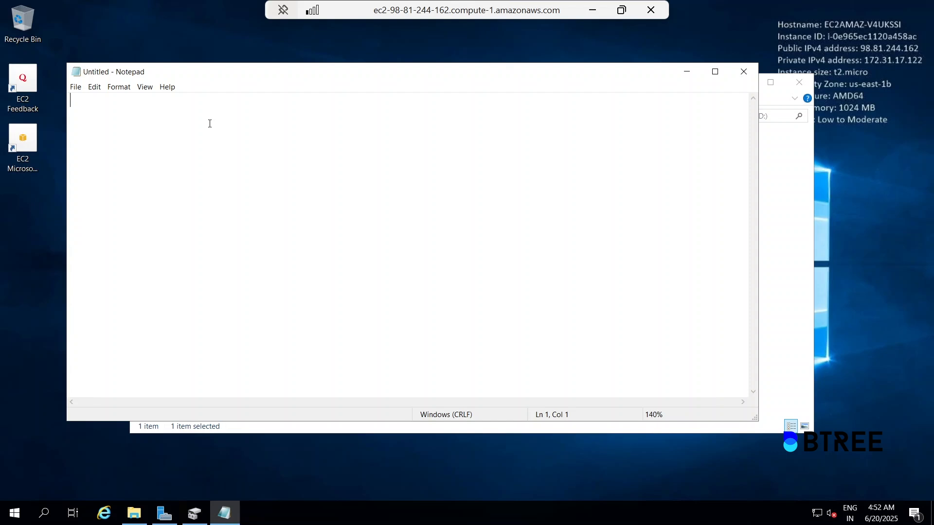
pyautogui.hotkey('ctrl', '+')
pyautogui.hotkey('ctrl', '+')
pyautogui.hotkey('ctrl', '+')
pyautogui.hotkey('ctrl', '+')
pyautogui.write('Hii')
pyautogui.write('Happy ')
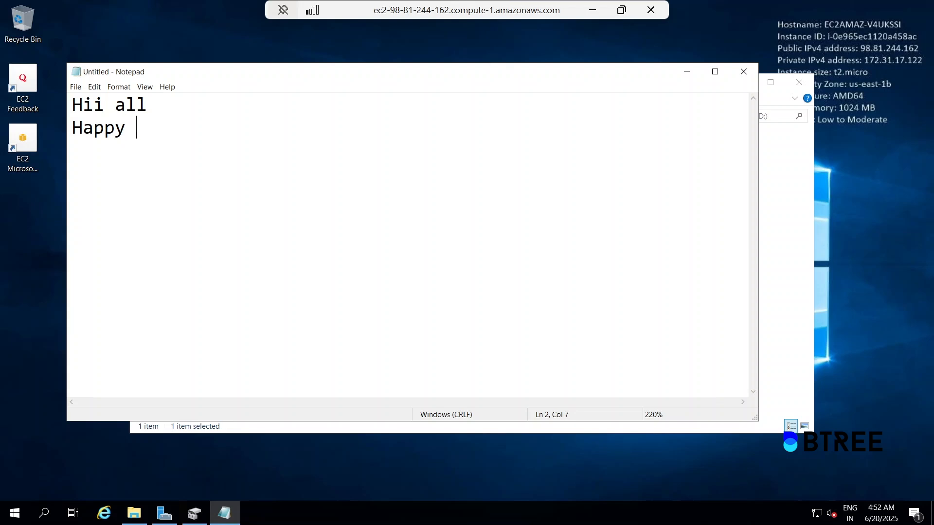
pyautogui.write('Learning ')
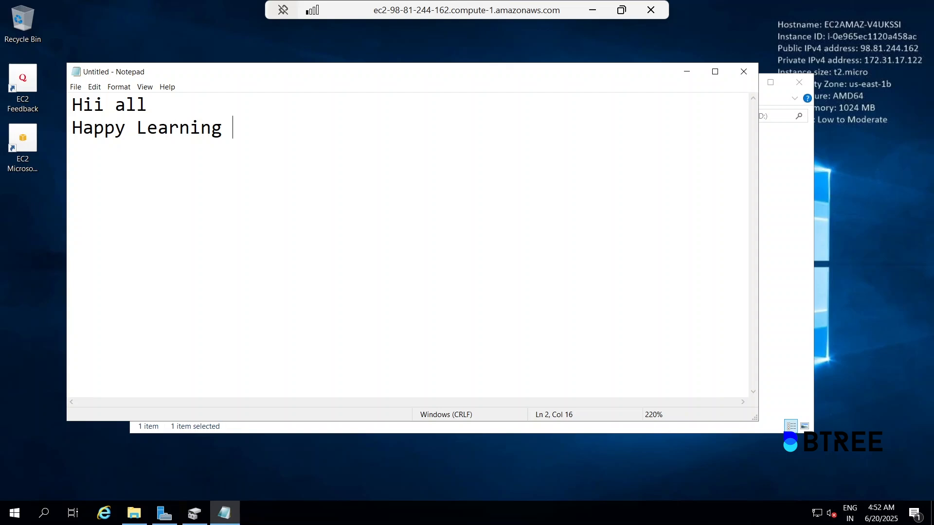
pyautogui.write('!!!')
# Save the note with Save As as index.htm in the D:\Hosting folder.
pyautogui.click(77, 88)
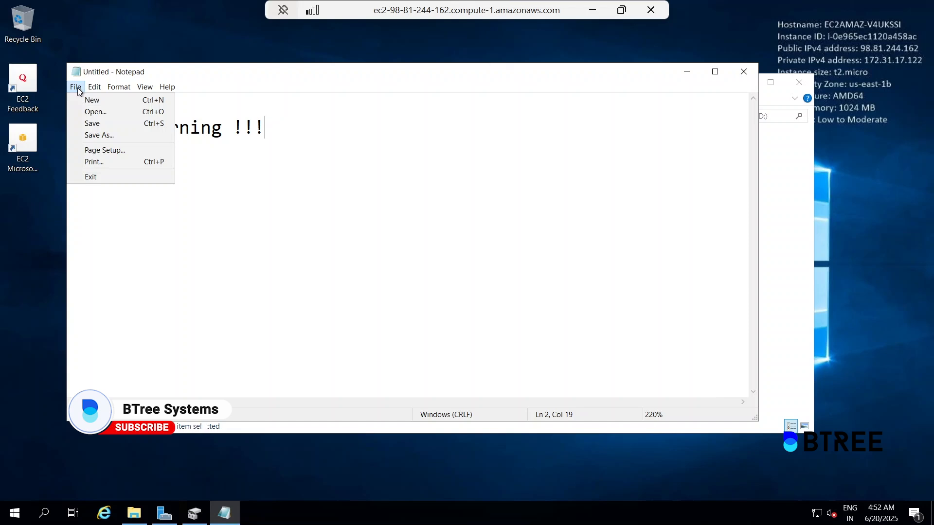
pyautogui.click(105, 135)
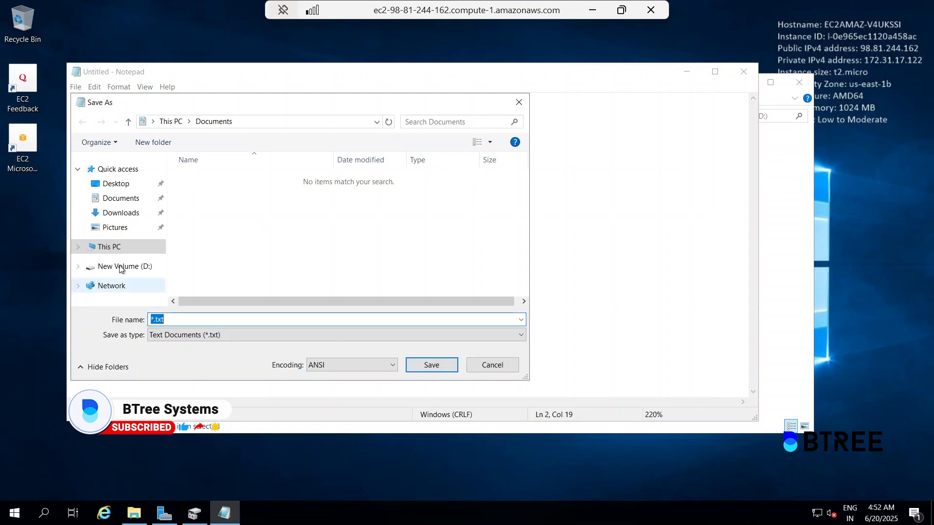
pyautogui.click(121, 268)
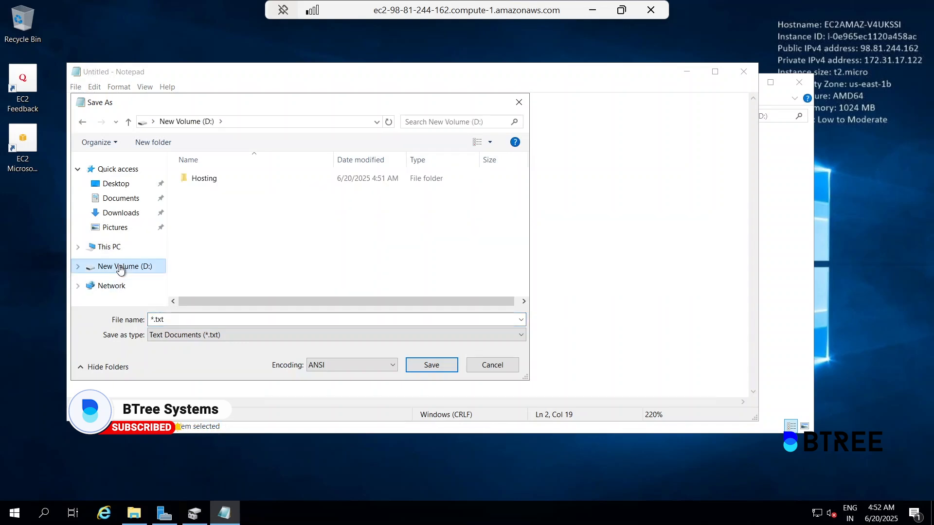
pyautogui.click(229, 180)
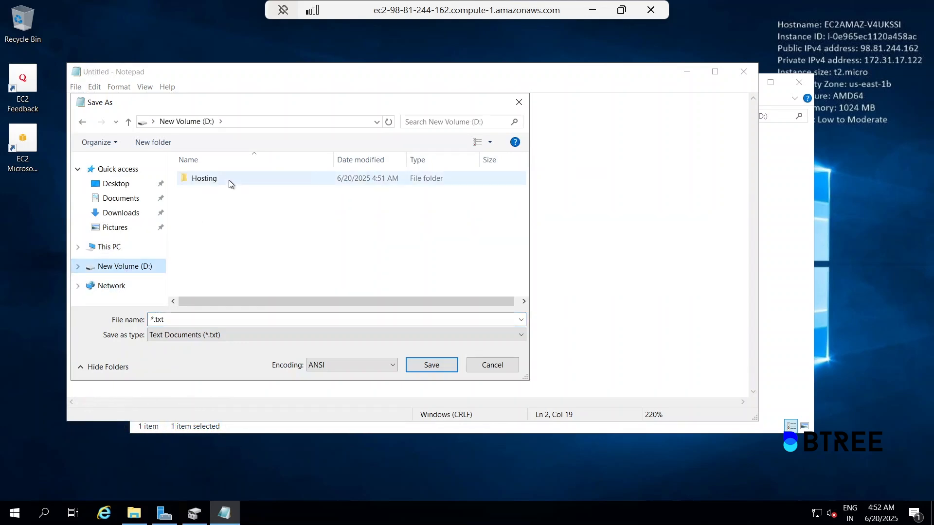
pyautogui.doubleClick(228, 180)
pyautogui.click(175, 320)
pyautogui.press('BackSpace')
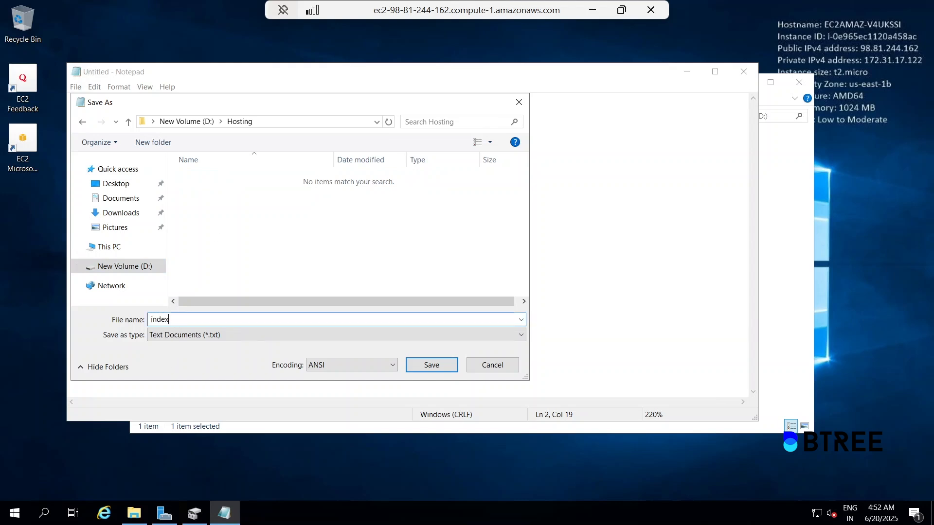
pyautogui.write('index.html')
pyautogui.click(430, 366)
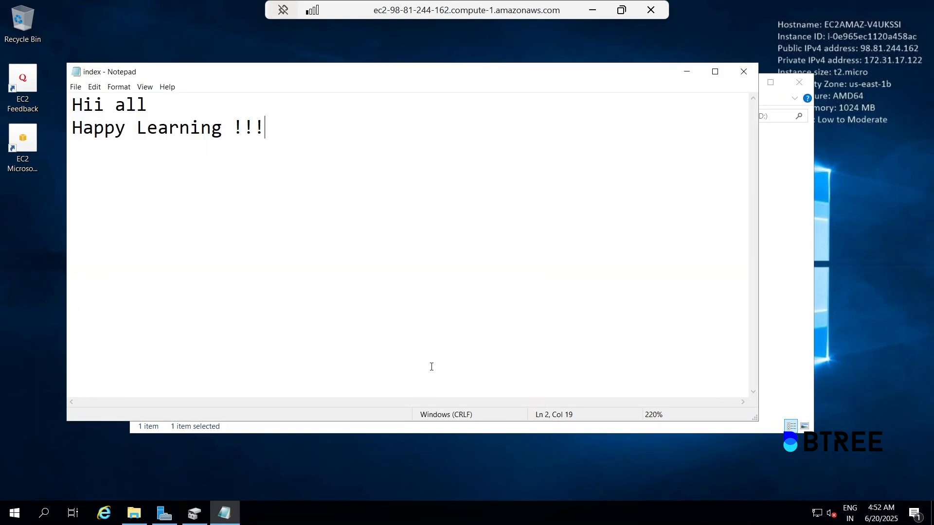
# Close Notepad, confirm index sits in D:\Hosting, and minimise File Explorer.
pyautogui.click(744, 78)
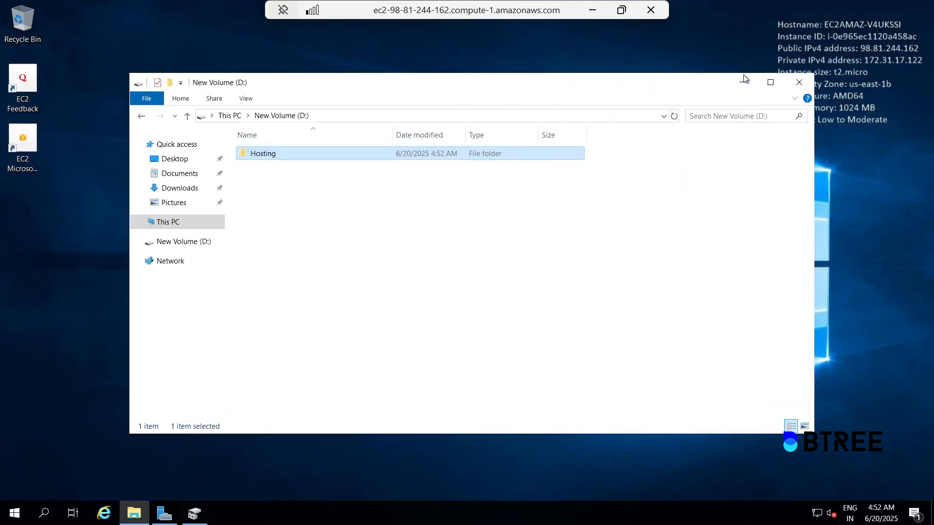
pyautogui.doubleClick(279, 153)
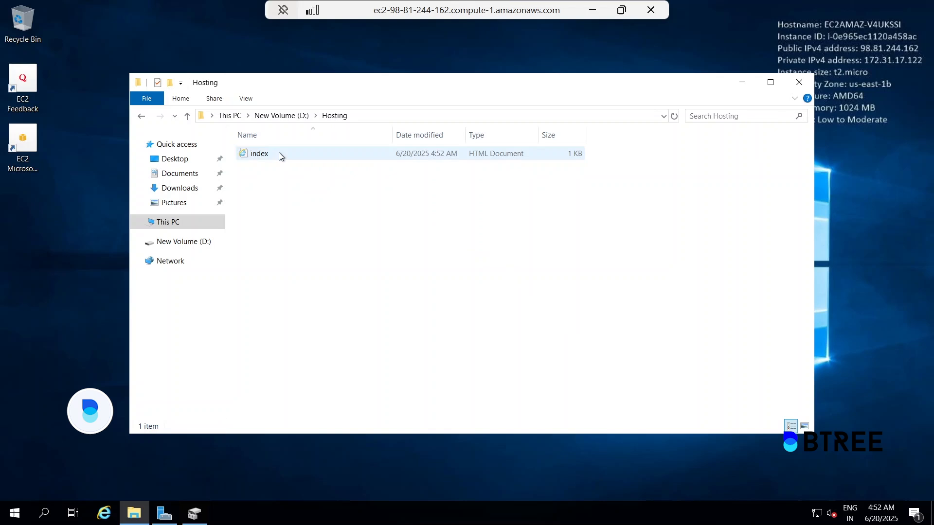
pyautogui.click(366, 117)
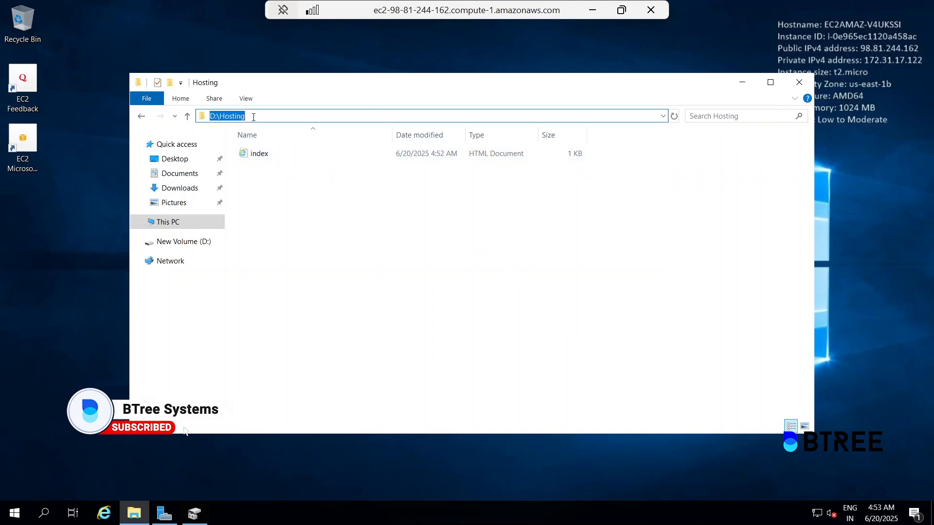
pyautogui.click(742, 82)
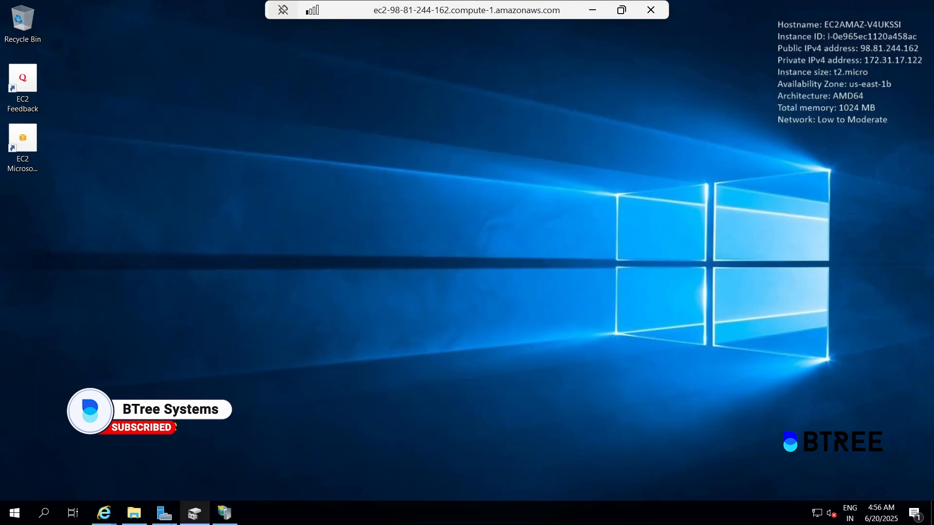
# Bring Server Manager forward and launch IIS Manager (inetmgr) through the Run dialog.
pyautogui.click(166, 517)
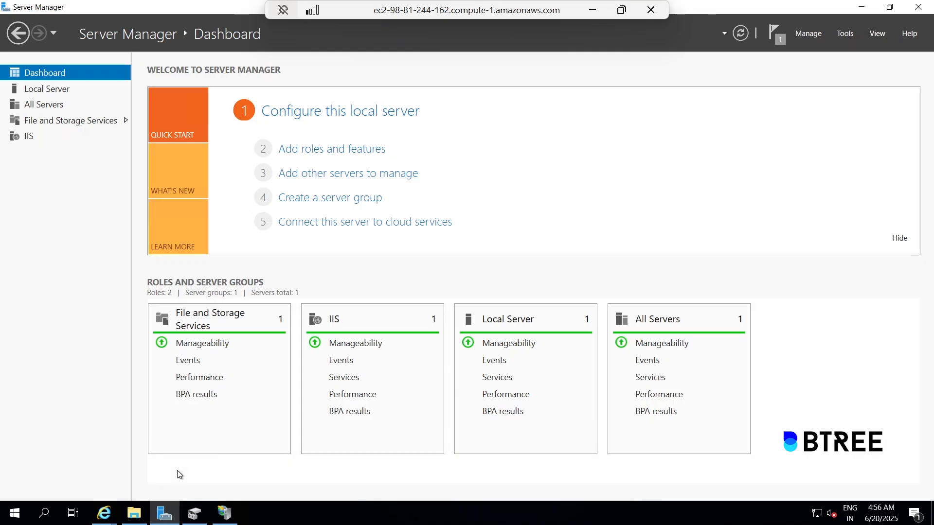
pyautogui.click(14, 515)
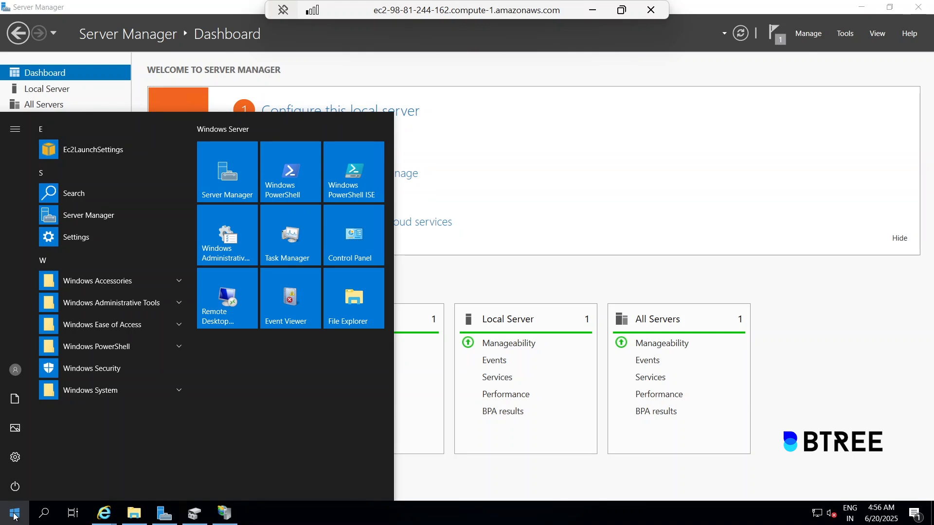
pyautogui.click(15, 516)
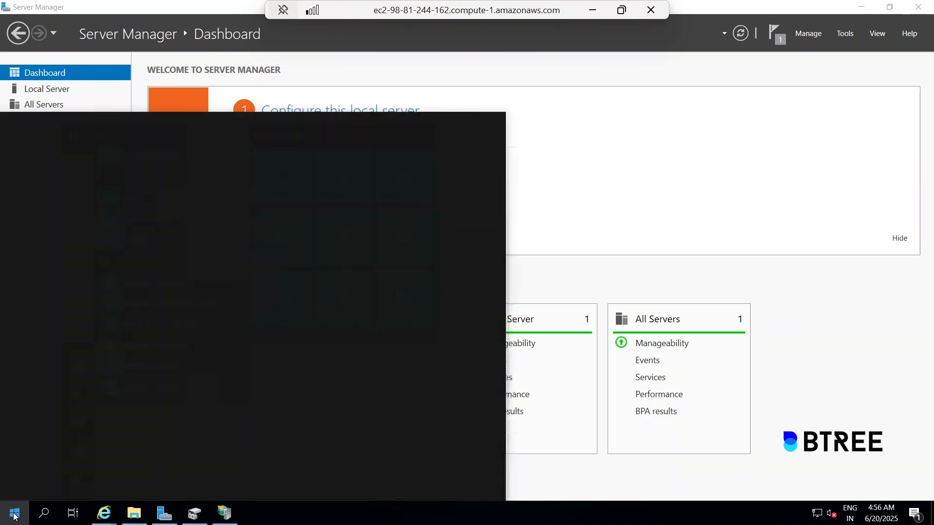
pyautogui.write('run')
pyautogui.click(75, 171)
pyautogui.click(91, 420)
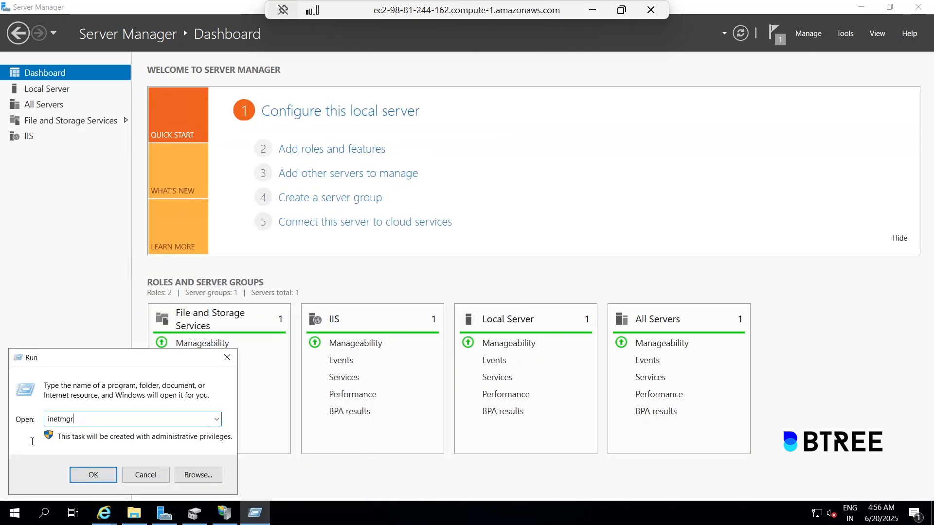
pyautogui.click(96, 478)
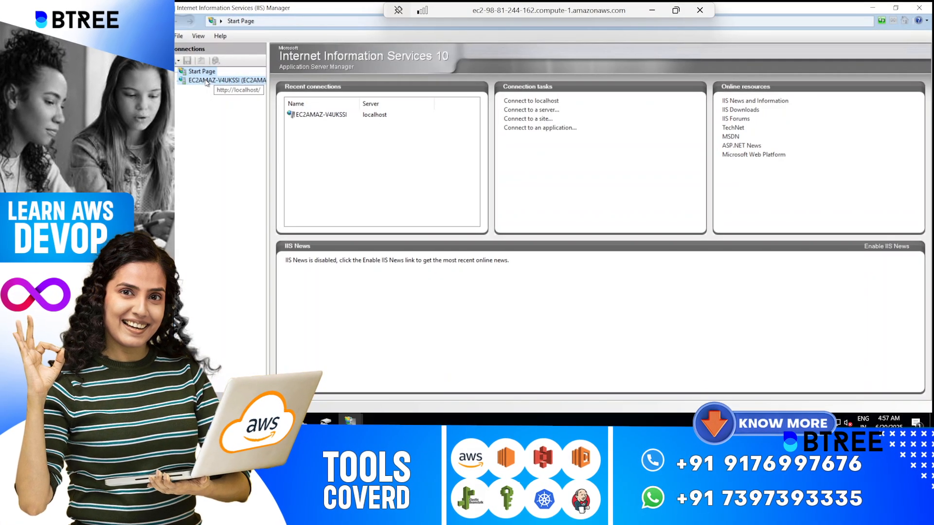
# Expand the server's Sites node, select Default Web Site, and show its Manage Website menu.
pyautogui.click(197, 81)
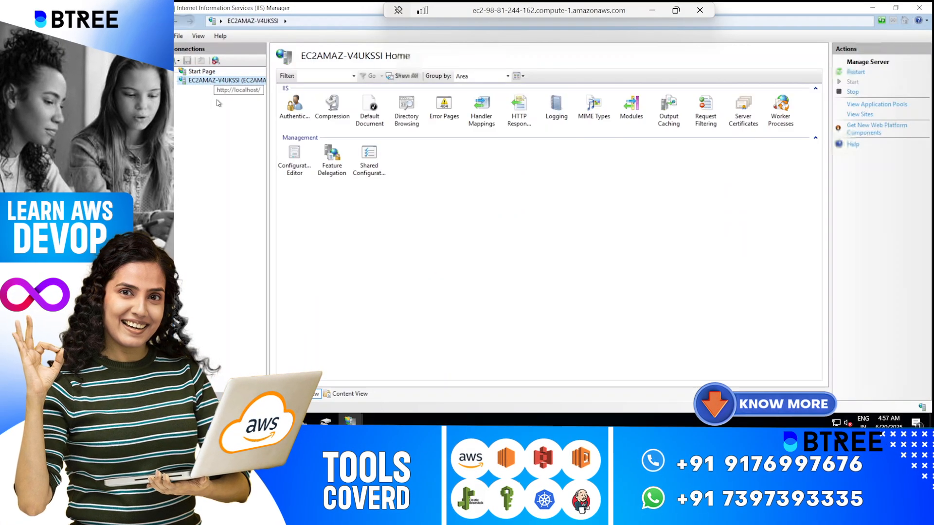
pyautogui.doubleClick(195, 83)
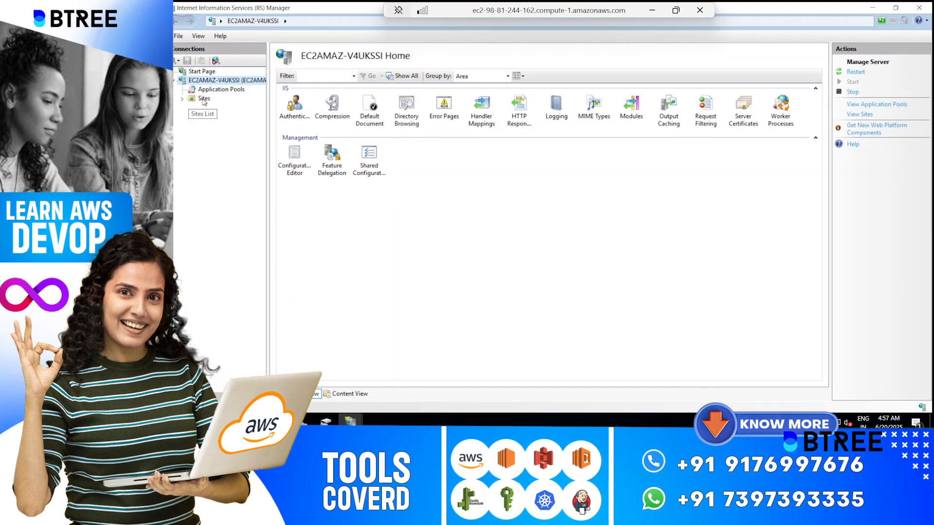
pyautogui.click(181, 99)
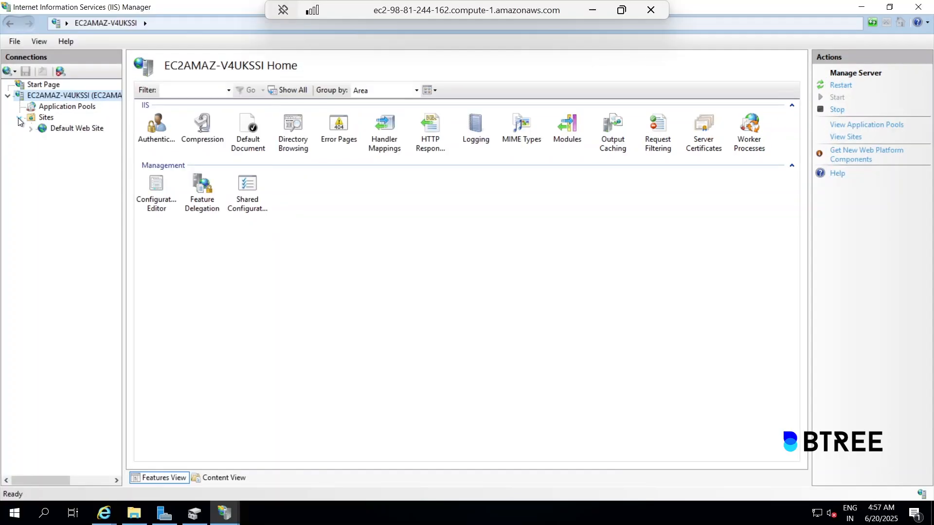
pyautogui.click(77, 128)
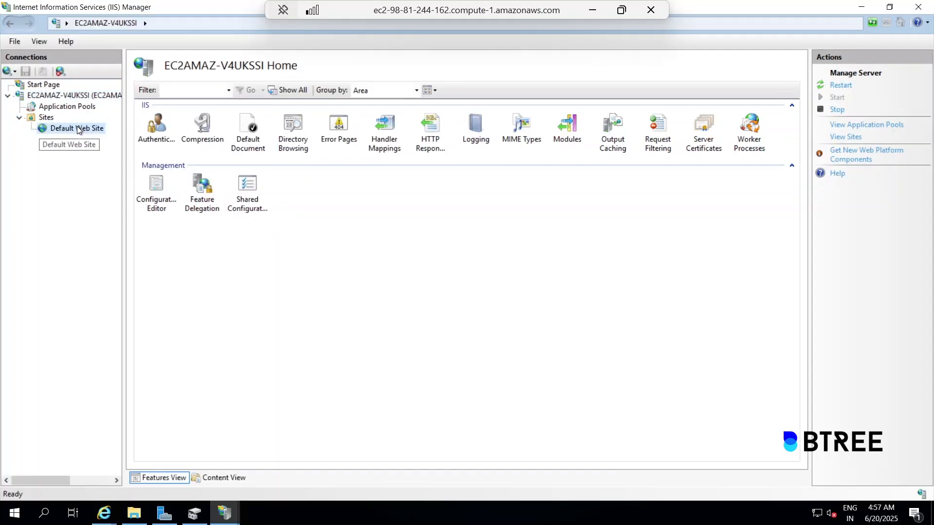
pyautogui.rightClick(71, 130)
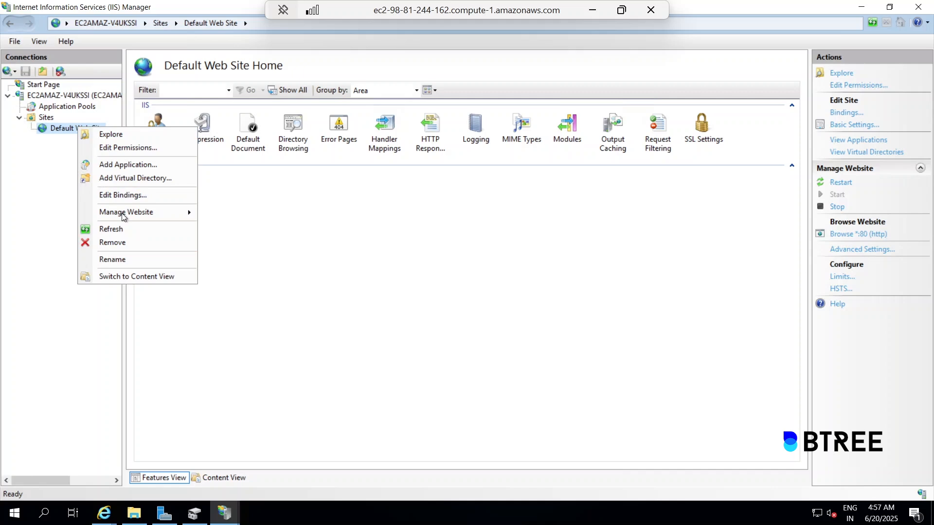
pyautogui.moveTo(133, 214)
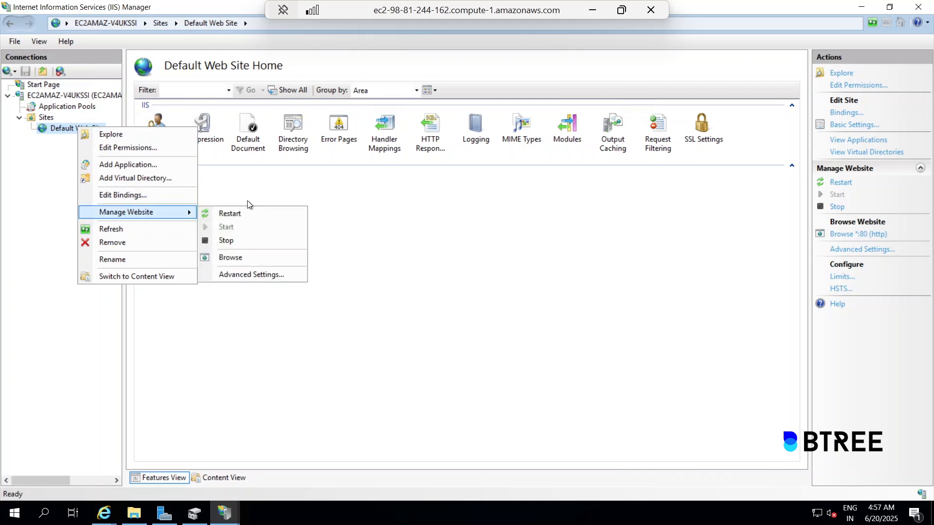
# Change the Default Web Site's Physical Path to D:\Hosting in Advanced Settings.
pyautogui.click(242, 275)
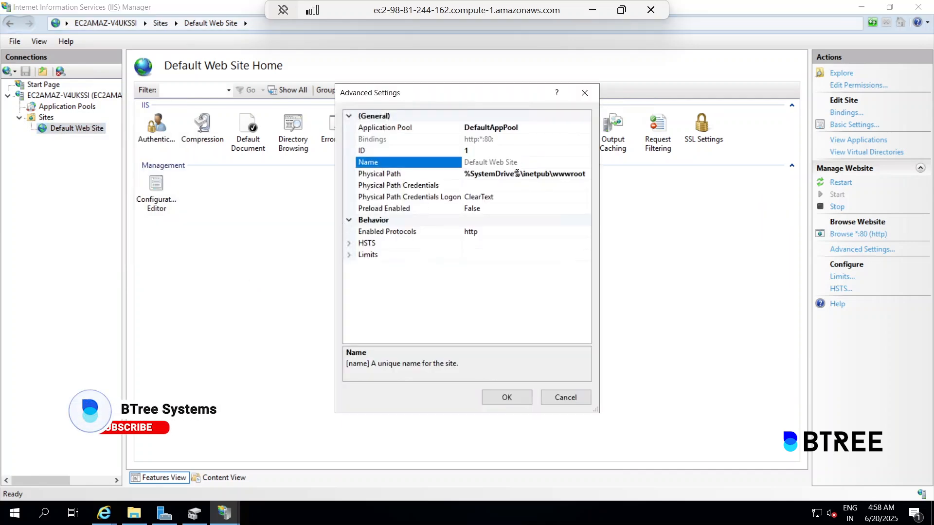
pyautogui.click(516, 174)
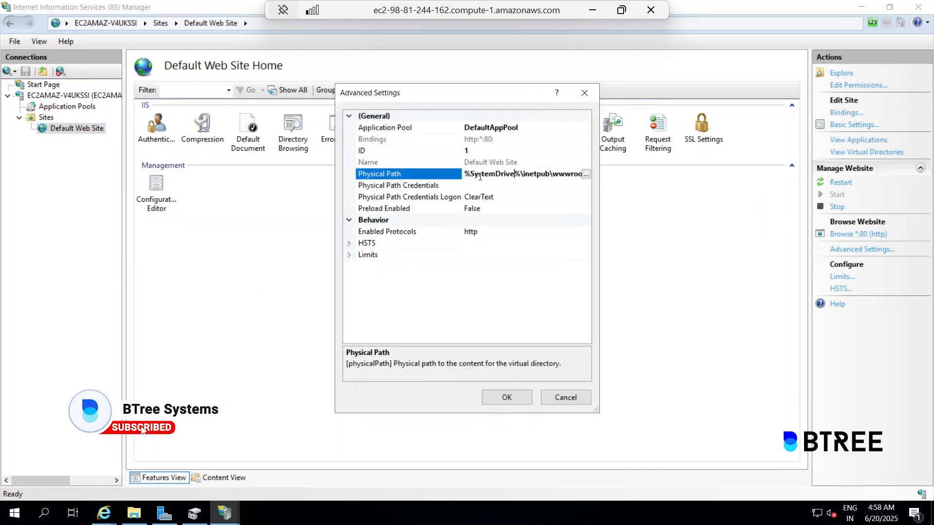
pyautogui.moveTo(466, 175); pyautogui.dragTo(581, 178)
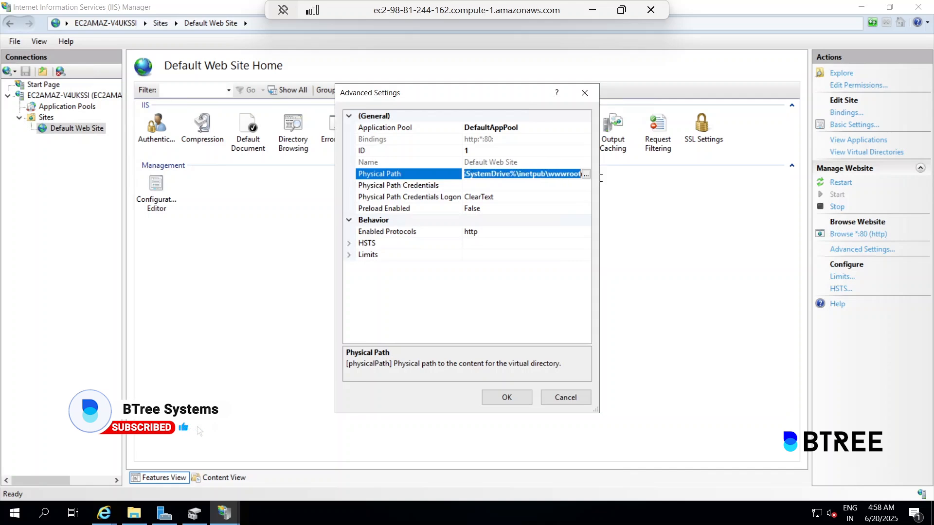
pyautogui.press('BackSpace')
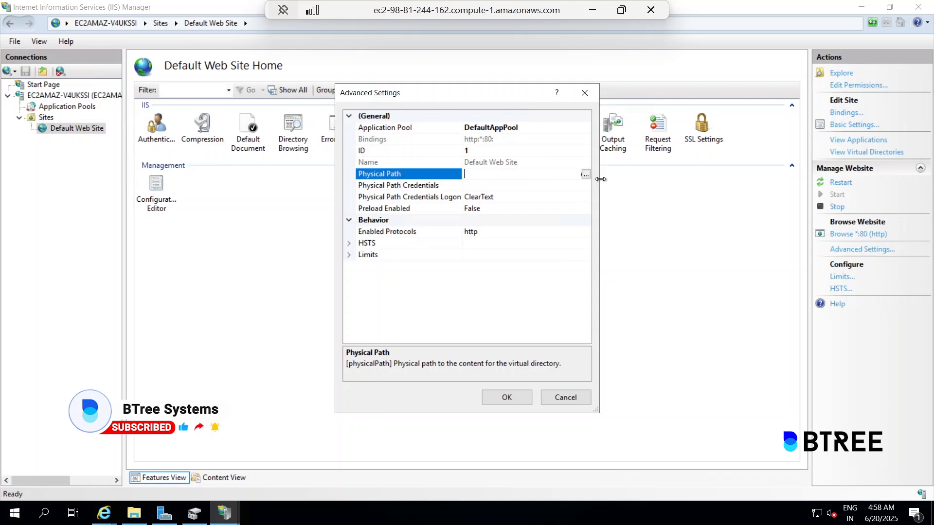
pyautogui.write('D:\\Hosting')
pyautogui.moveTo(601, 179); pyautogui.dragTo(600, 179)
pyautogui.click(504, 397)
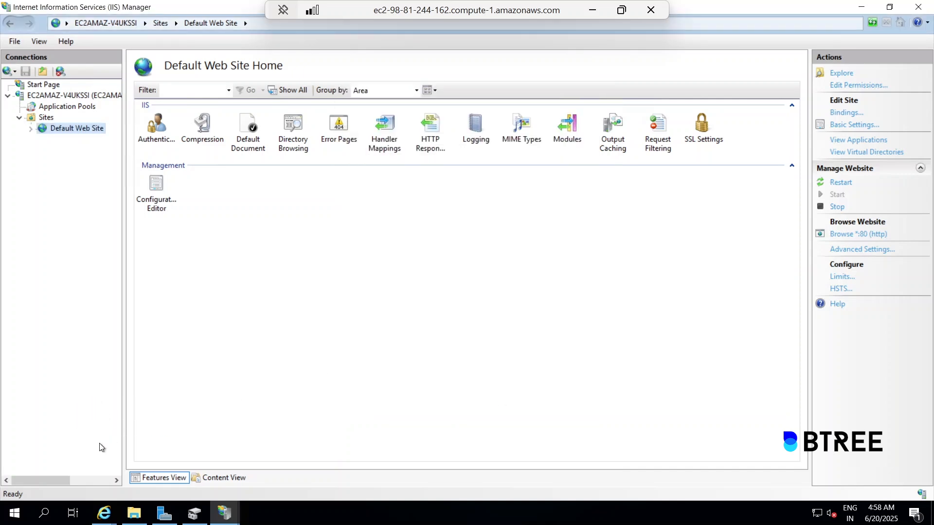
pyautogui.click(589, 12)
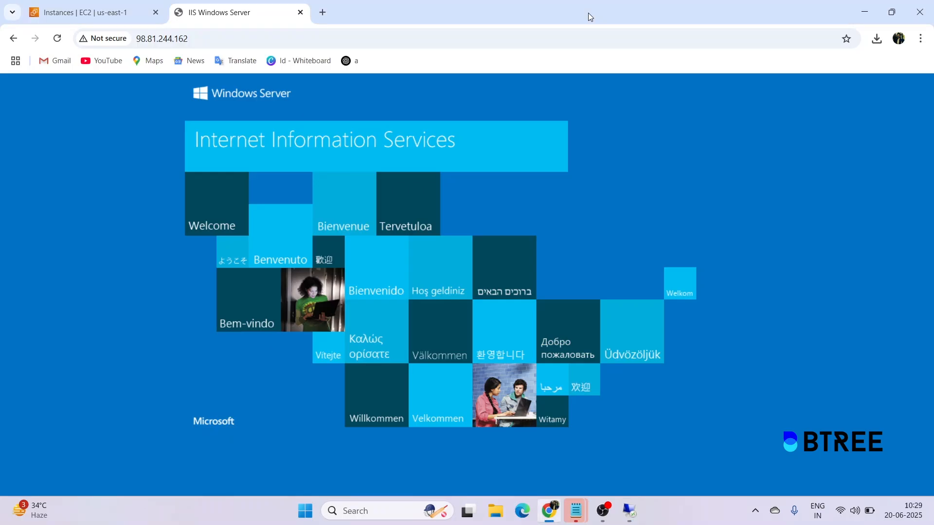
# Reload the 98.81.244.162 tab and check it now shows 'Hii all Happy Learning !!!'.
pyautogui.click(54, 41)
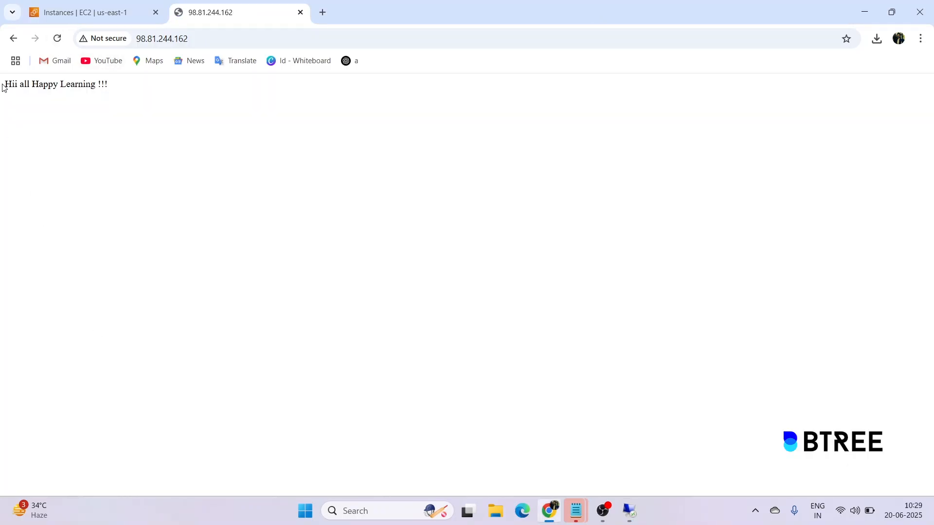
pyautogui.moveTo(2, 87); pyautogui.dragTo(2, 110)
pyautogui.click(152, 79)
pyautogui.click(2, 111)
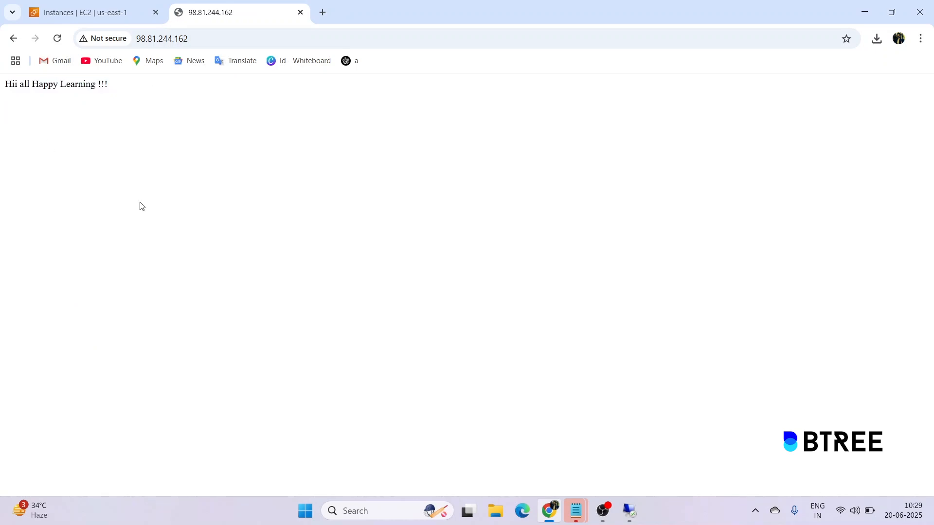